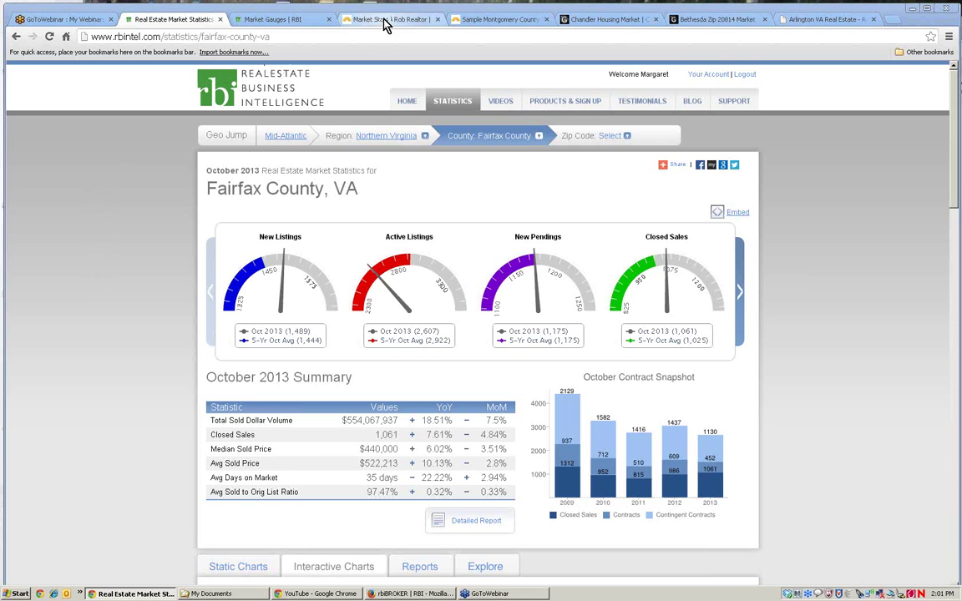
- Open the Sample Montgomery County page and examine the chart usage notes and the values behind the median sale price bars
{"action": "left_click", "coordinate": [488, 21]}
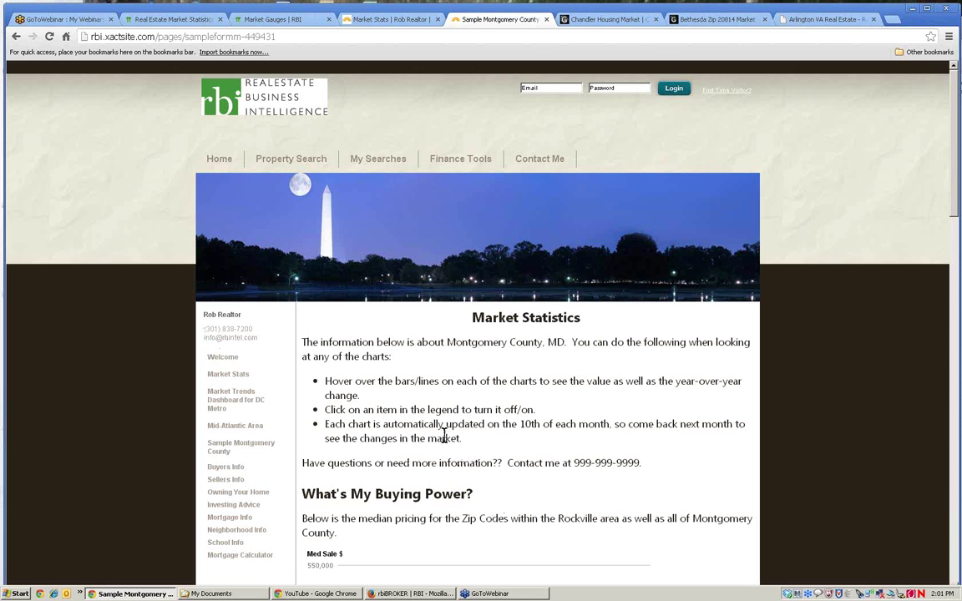
{"action": "scroll", "coordinate": [443, 435], "scroll_direction": "down", "scroll_amount": 1}
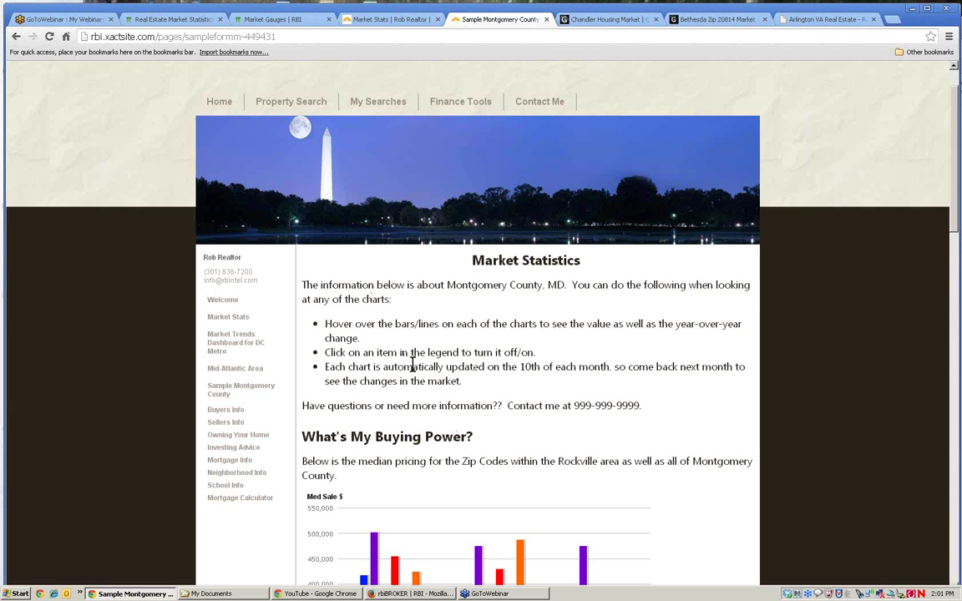
{"action": "scroll", "coordinate": [374, 328], "scroll_direction": "down", "scroll_amount": 2}
{"action": "left_click_drag", "start_coordinate": [325, 210], "coordinate": [440, 210]}
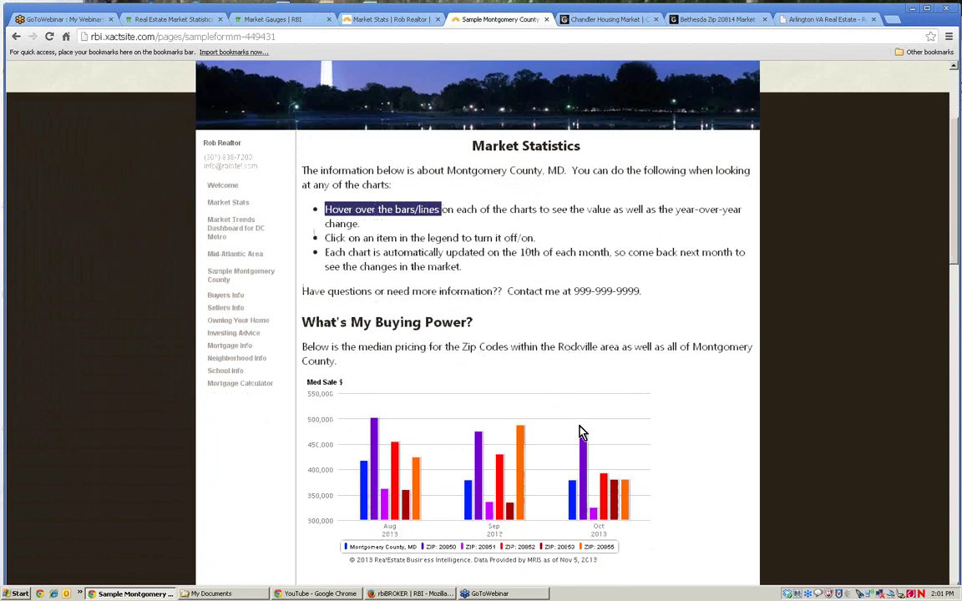
{"action": "mouse_move", "coordinate": [582, 469]}
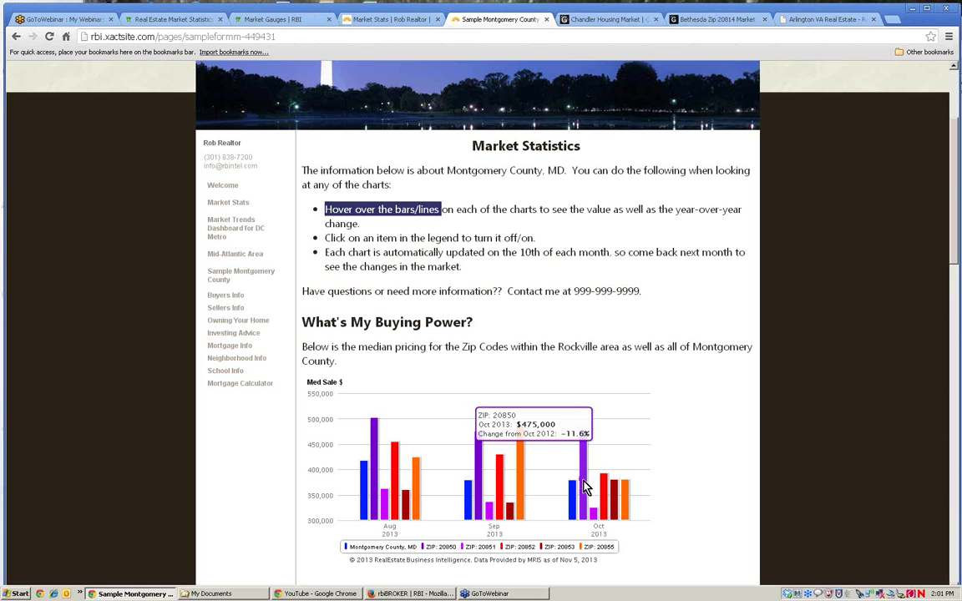
{"action": "left_click_drag", "start_coordinate": [340, 238], "coordinate": [539, 238]}
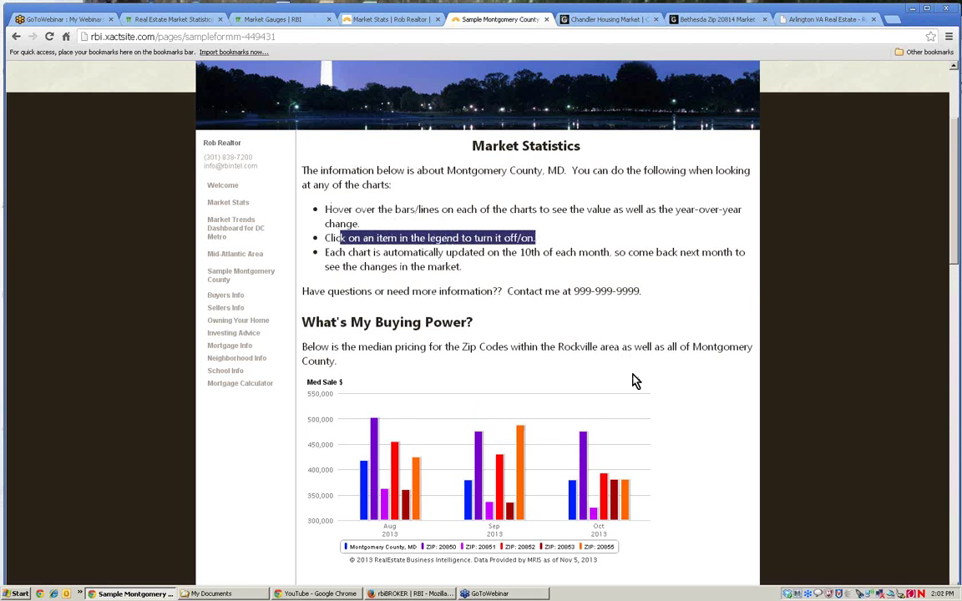
{"action": "scroll", "coordinate": [632, 381], "scroll_direction": "down", "scroll_amount": 1}
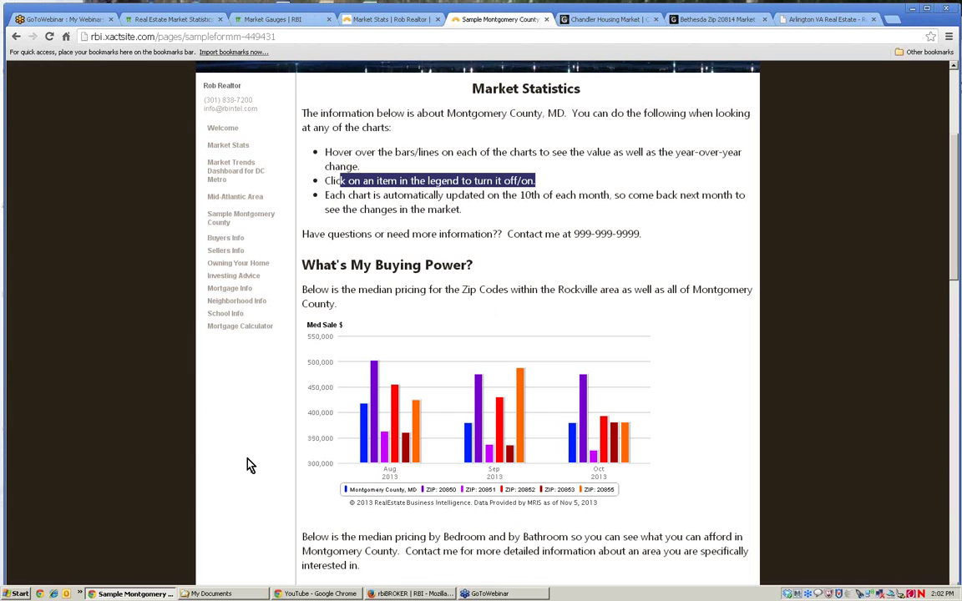
{"action": "mouse_move", "coordinate": [384, 464]}
{"action": "mouse_move", "coordinate": [622, 455]}
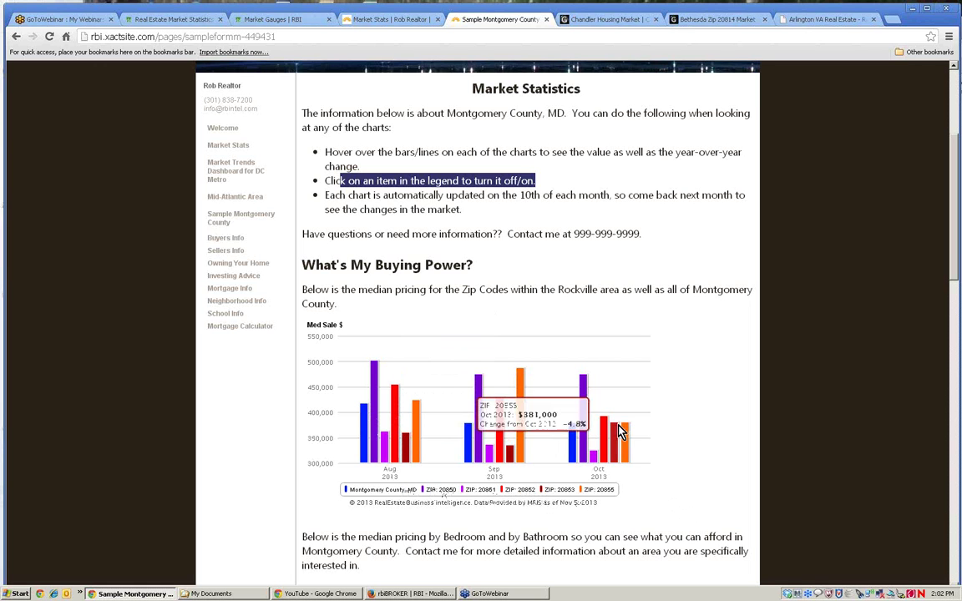
- Hide ZIP codes 20855, 20853 and 20852 in the median sale price chart and inspect the remaining October 2013 bars
{"action": "left_click", "coordinate": [603, 490]}
{"action": "left_click", "coordinate": [561, 490]}
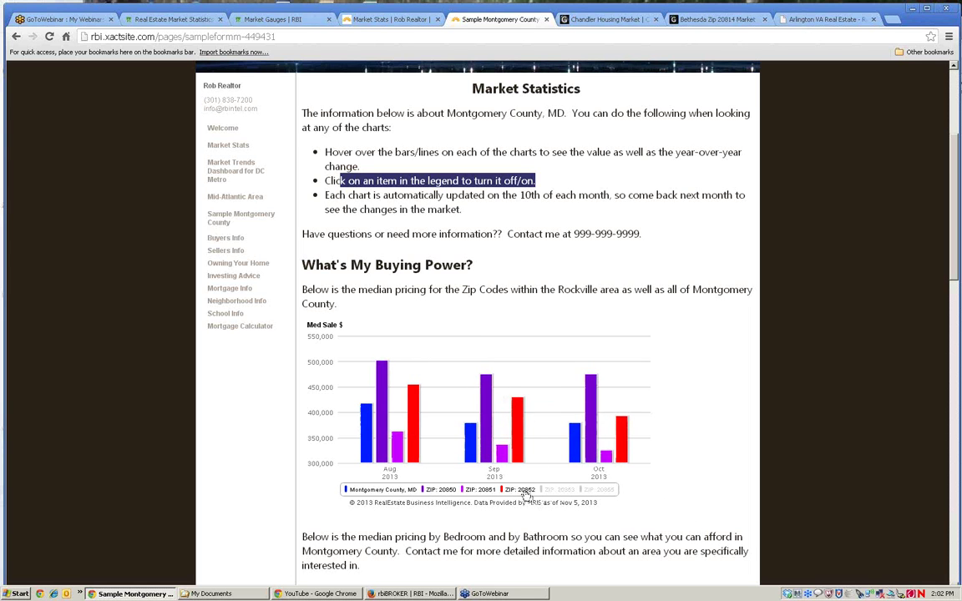
{"action": "left_click", "coordinate": [522, 491]}
{"action": "mouse_move", "coordinate": [598, 407]}
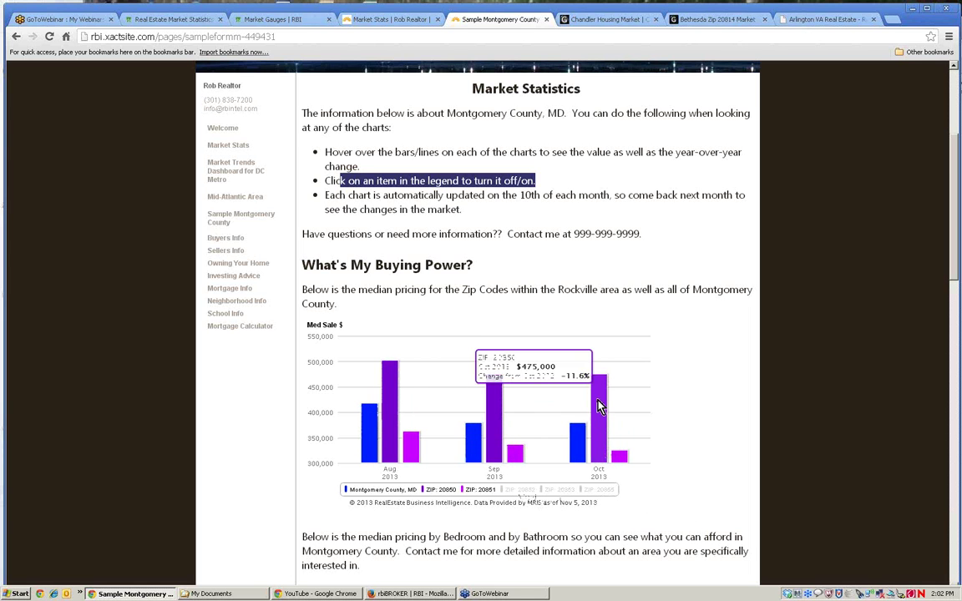
{"action": "mouse_move", "coordinate": [619, 464]}
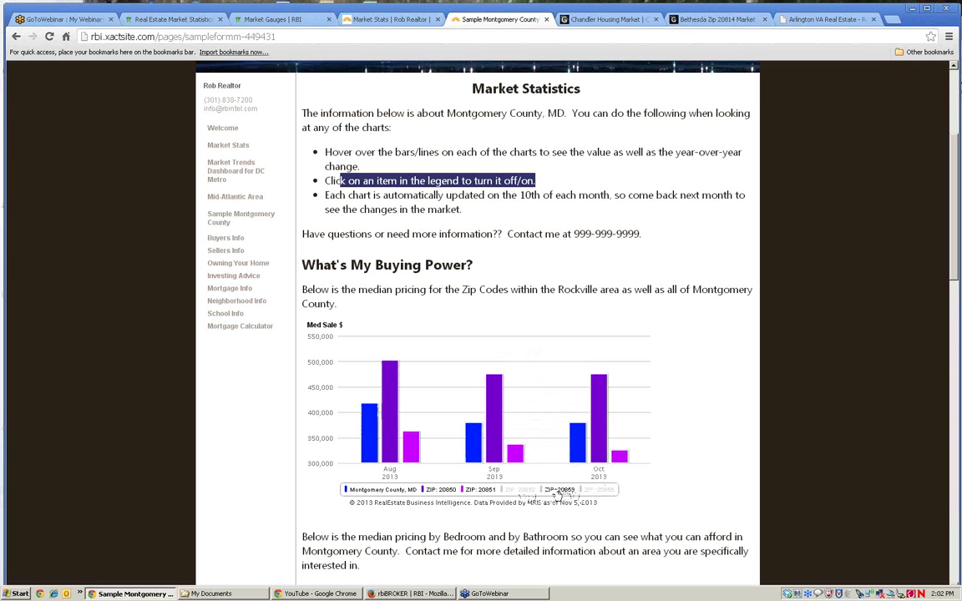
- Show ZIP codes 20852, 20853 and 20855 again in the median sale price chart
{"action": "left_click", "coordinate": [522, 491]}
{"action": "left_click", "coordinate": [559, 491]}
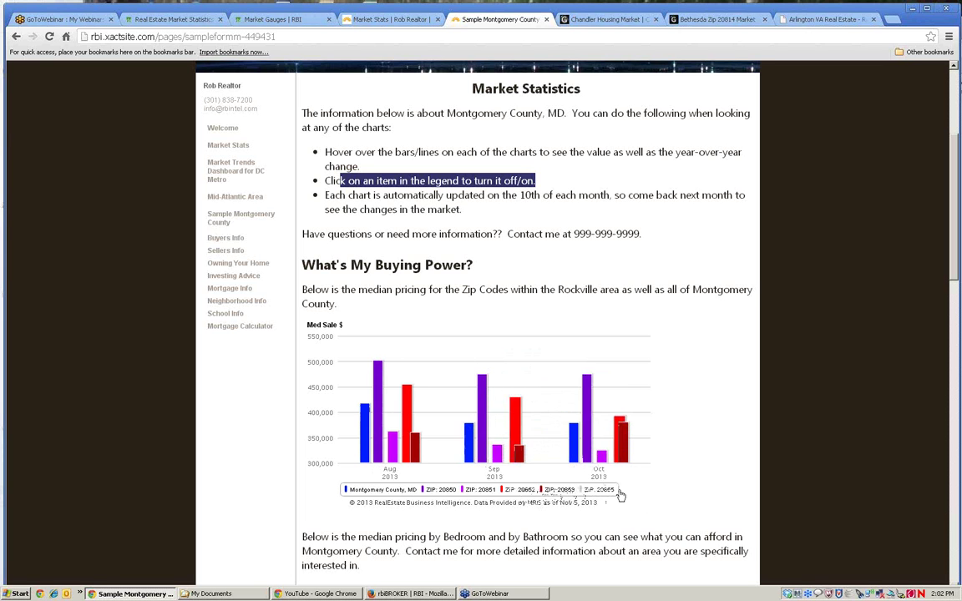
{"action": "left_click", "coordinate": [592, 491]}
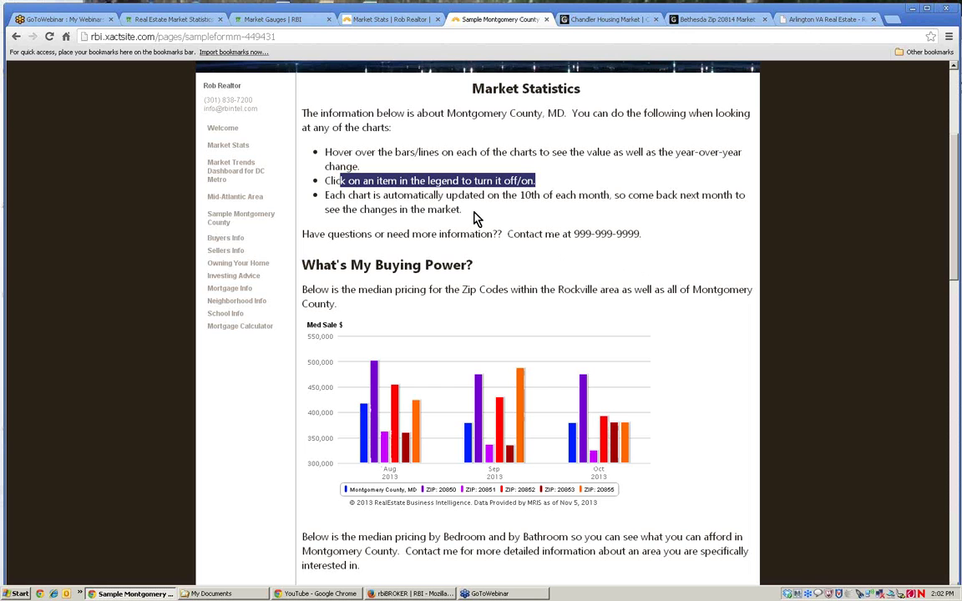
- Highlight the note about charts updating on the 10th of each month, check the chart bars, and highlight the contact phone number
{"action": "left_click", "coordinate": [328, 198]}
{"action": "left_click_drag", "start_coordinate": [328, 199], "coordinate": [611, 196]}
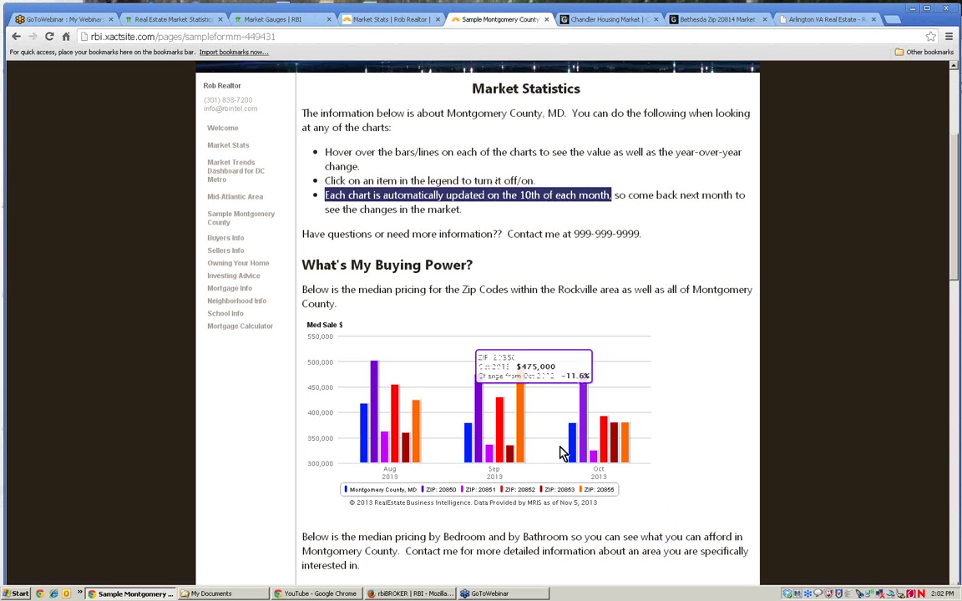
{"action": "mouse_move", "coordinate": [495, 466]}
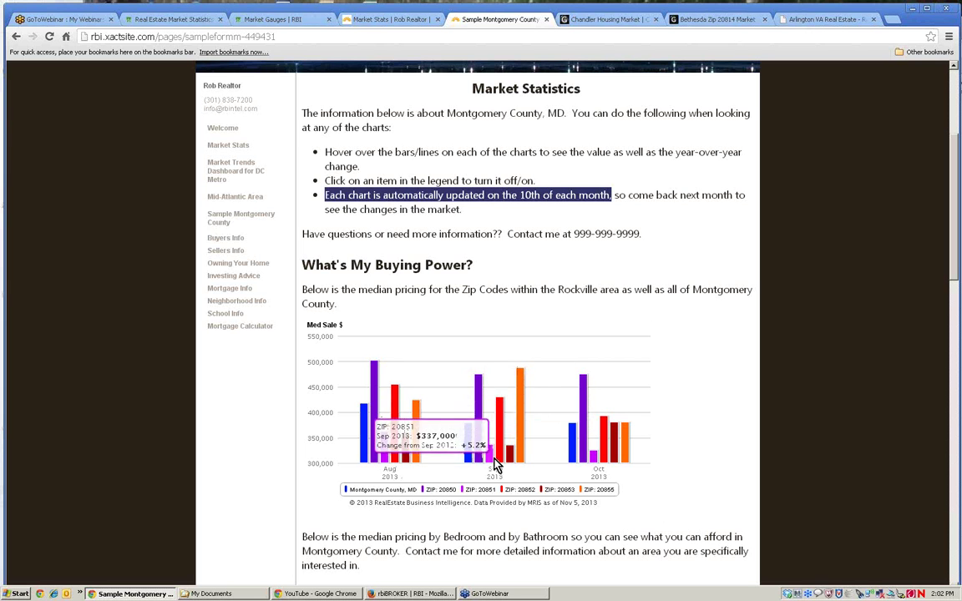
{"action": "left_click", "coordinate": [678, 468]}
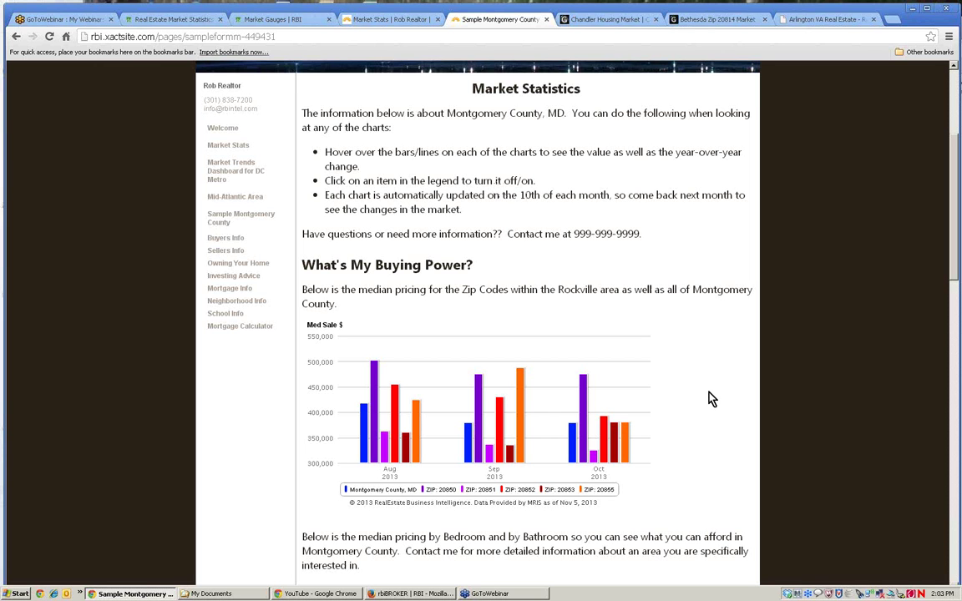
{"action": "left_click_drag", "start_coordinate": [508, 233], "coordinate": [640, 234]}
{"action": "left_click", "coordinate": [685, 251]}
- Review the median price charts by bedrooms and bathrooms and the market gauges further down the Montgomery County page
{"action": "scroll", "coordinate": [390, 291], "scroll_direction": "down", "scroll_amount": 1}
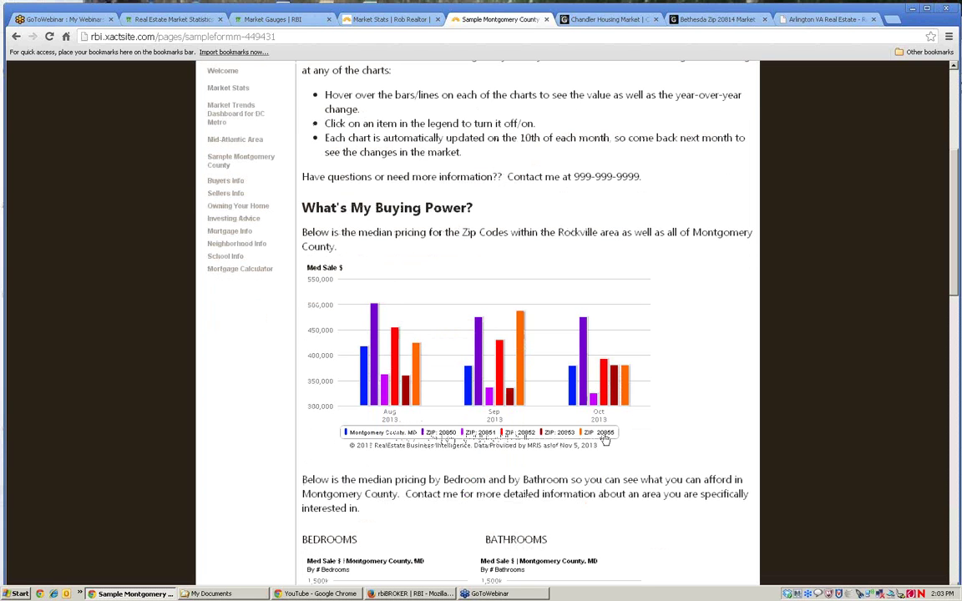
{"action": "scroll", "coordinate": [668, 433], "scroll_direction": "down", "scroll_amount": 5}
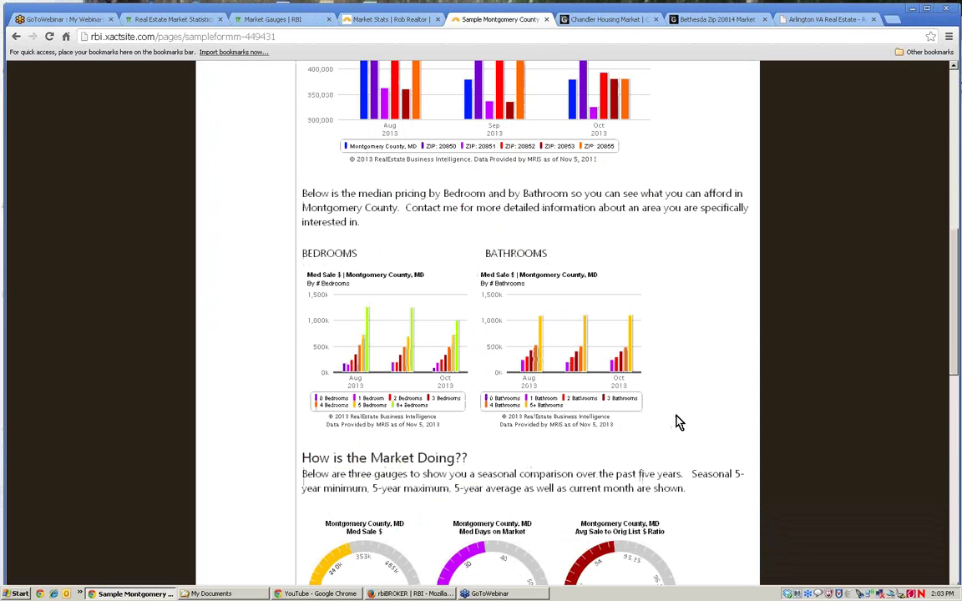
{"action": "mouse_move", "coordinate": [345, 328]}
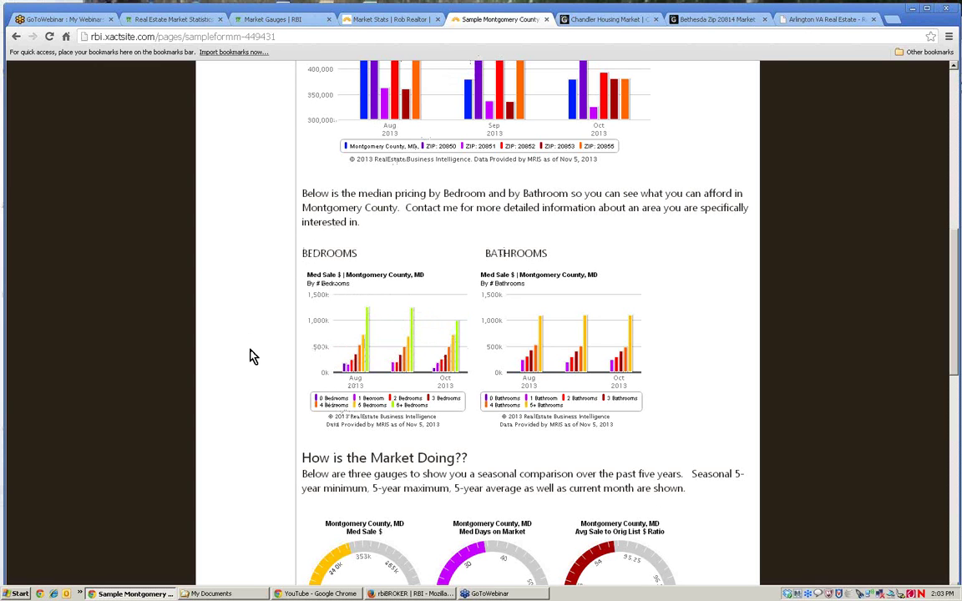
{"action": "scroll", "coordinate": [254, 359], "scroll_direction": "down", "scroll_amount": 1}
{"action": "scroll", "coordinate": [254, 364], "scroll_direction": "down", "scroll_amount": 3}
{"action": "scroll", "coordinate": [253, 365], "scroll_direction": "down", "scroll_amount": 1}
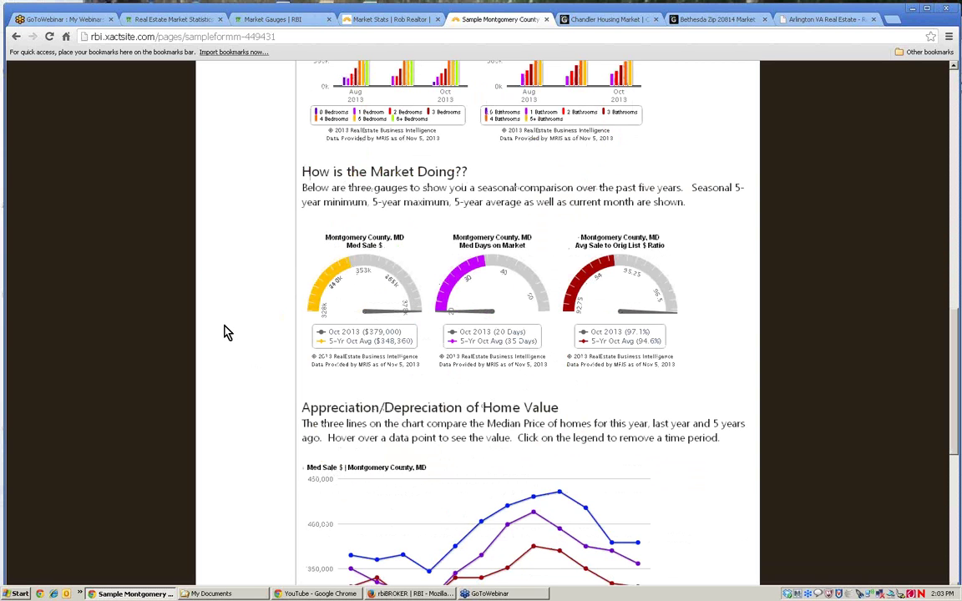
{"action": "scroll", "coordinate": [242, 220], "scroll_direction": "up", "scroll_amount": 4}
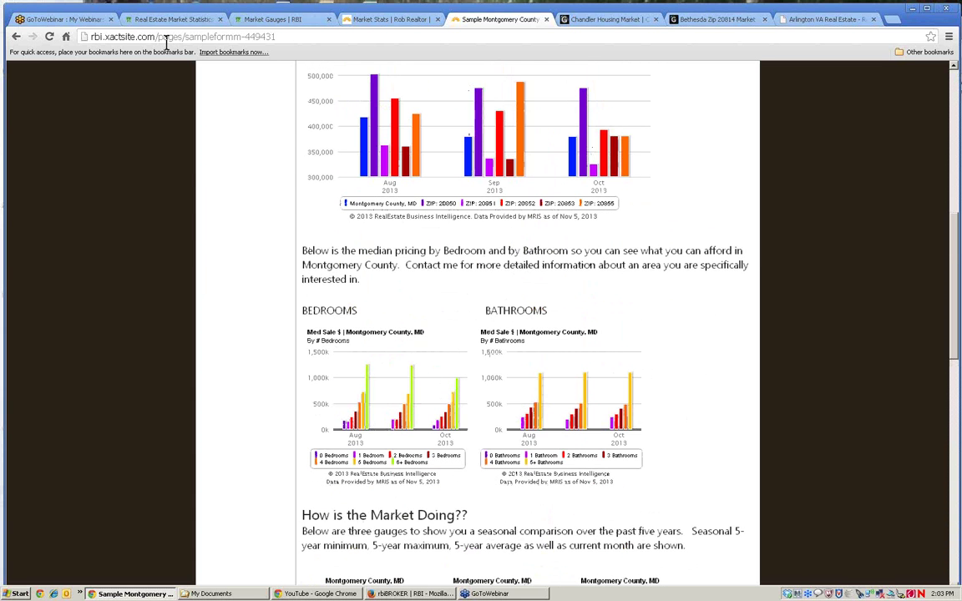
- Open the gauge embed settings on the Fairfax County, VA statistics page and choose the Median Sale Price metric
{"action": "left_click", "coordinate": [155, 19]}
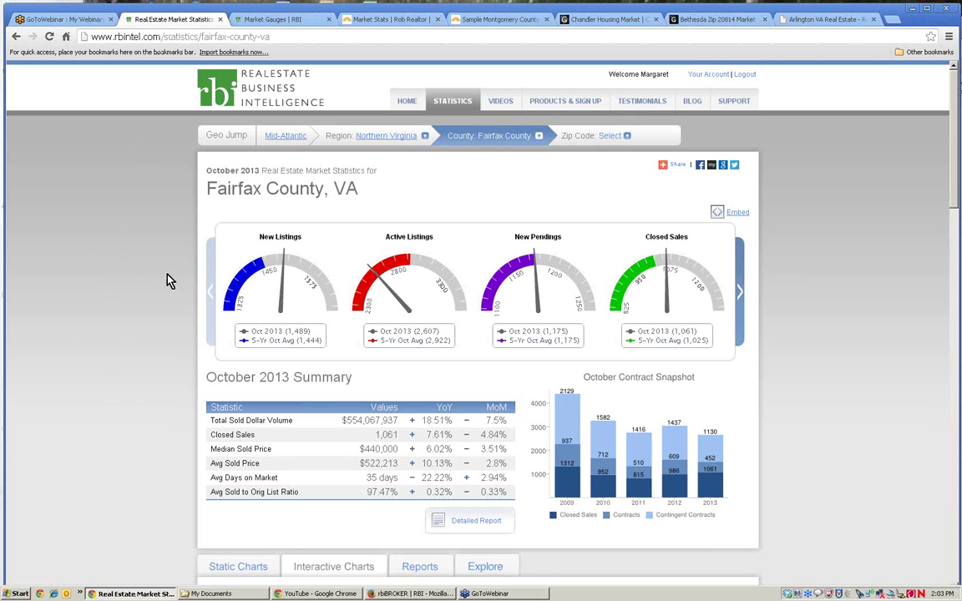
{"action": "left_click", "coordinate": [730, 213]}
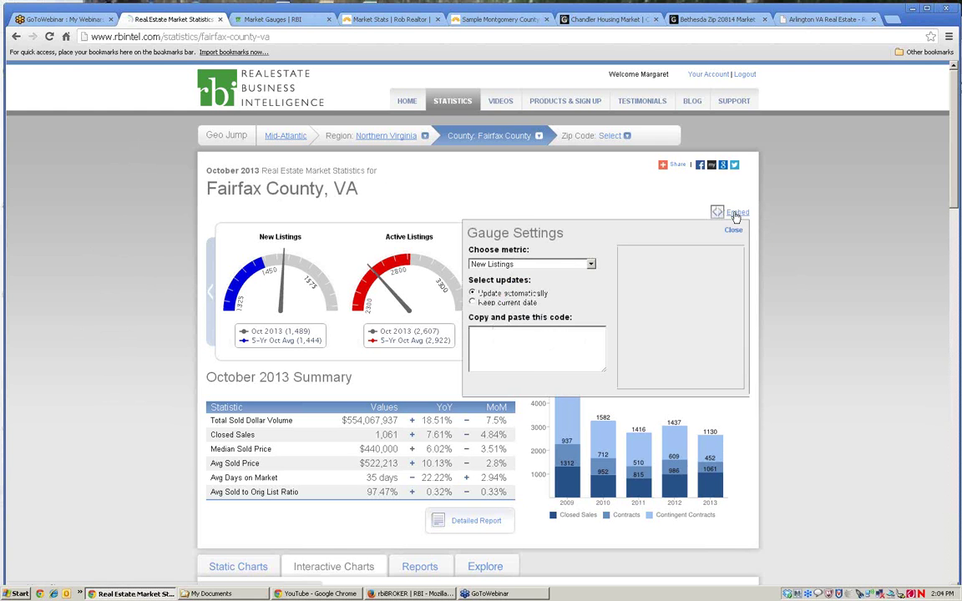
{"action": "left_click", "coordinate": [590, 265]}
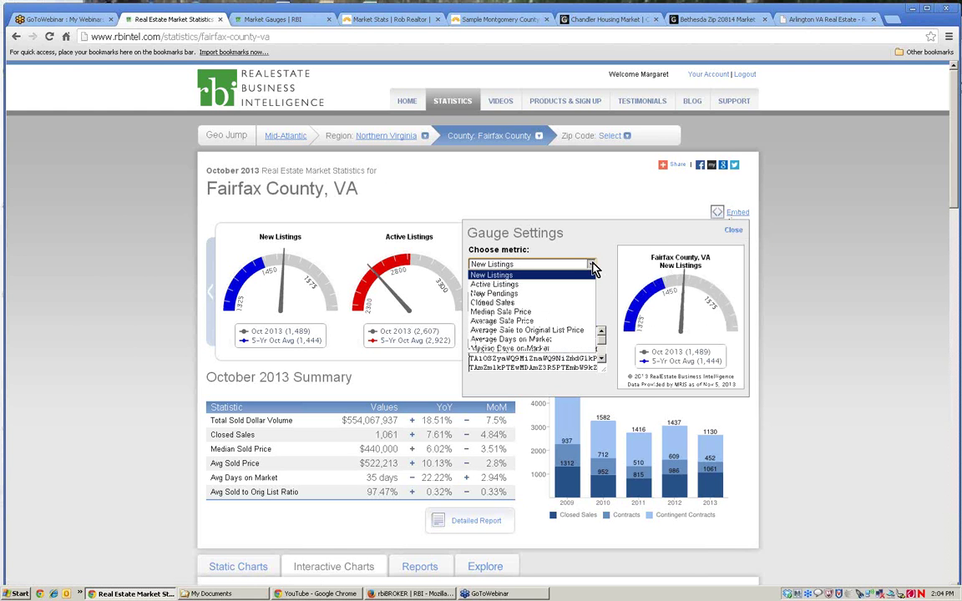
{"action": "left_click", "coordinate": [506, 312]}
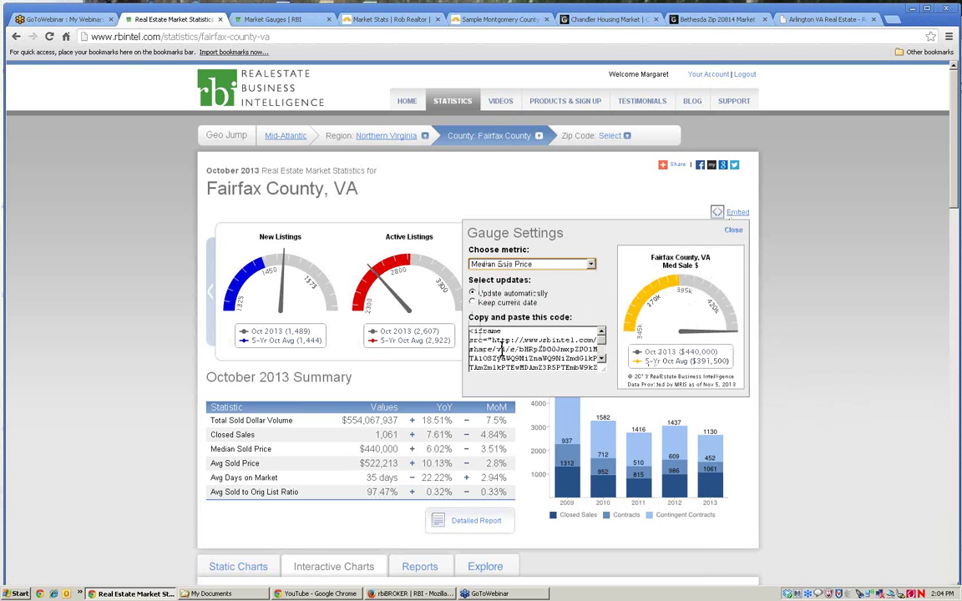
- Copy the full embed code of the Fairfax County median sale price gauge
{"action": "left_click", "coordinate": [501, 352]}
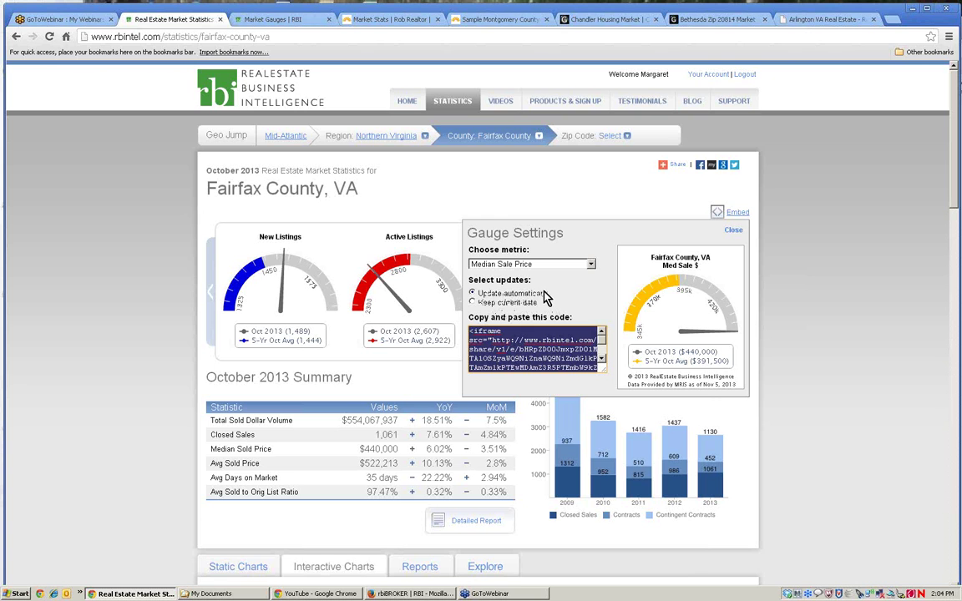
{"action": "right_click", "coordinate": [517, 351]}
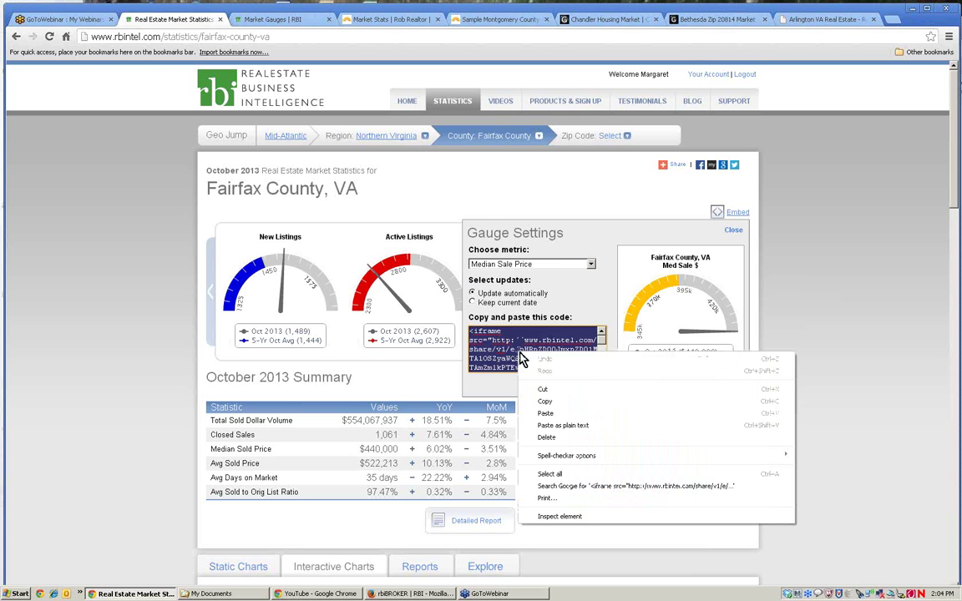
{"action": "left_click", "coordinate": [553, 409]}
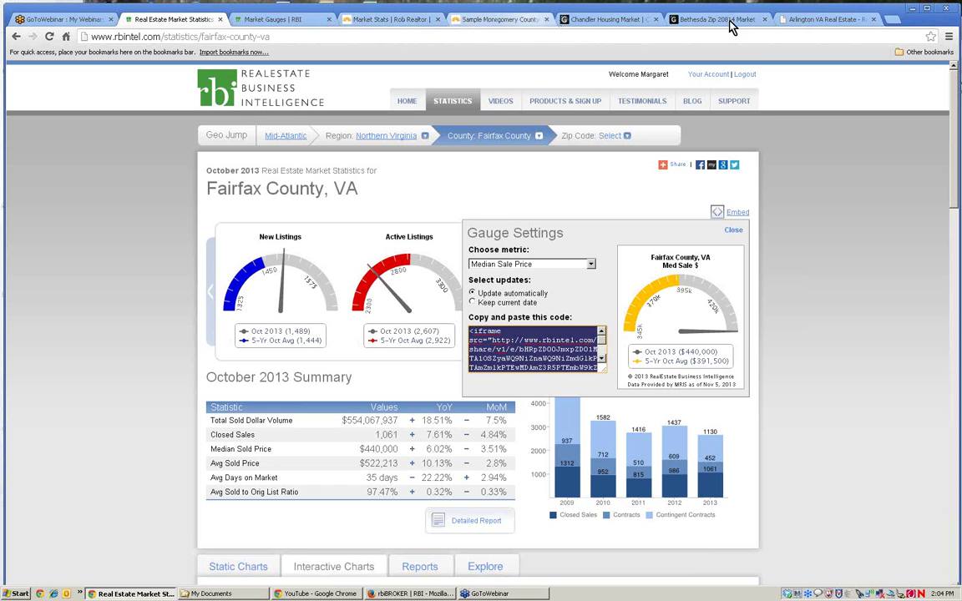
- Open the Xactsite Admin bookmark from the Webinars folder in a new tab and log in to the website administration
{"action": "left_click", "coordinate": [892, 19]}
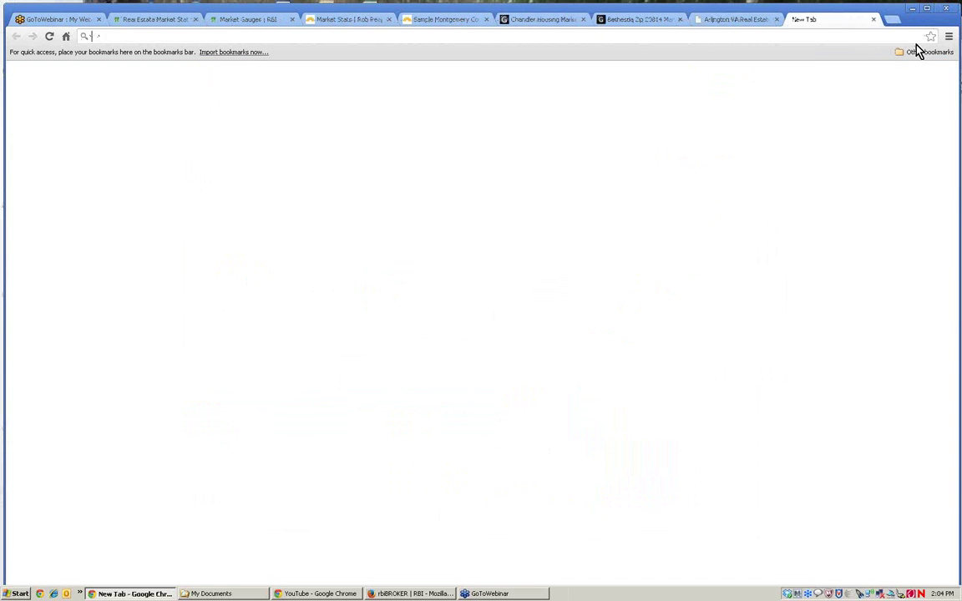
{"action": "left_click", "coordinate": [925, 52]}
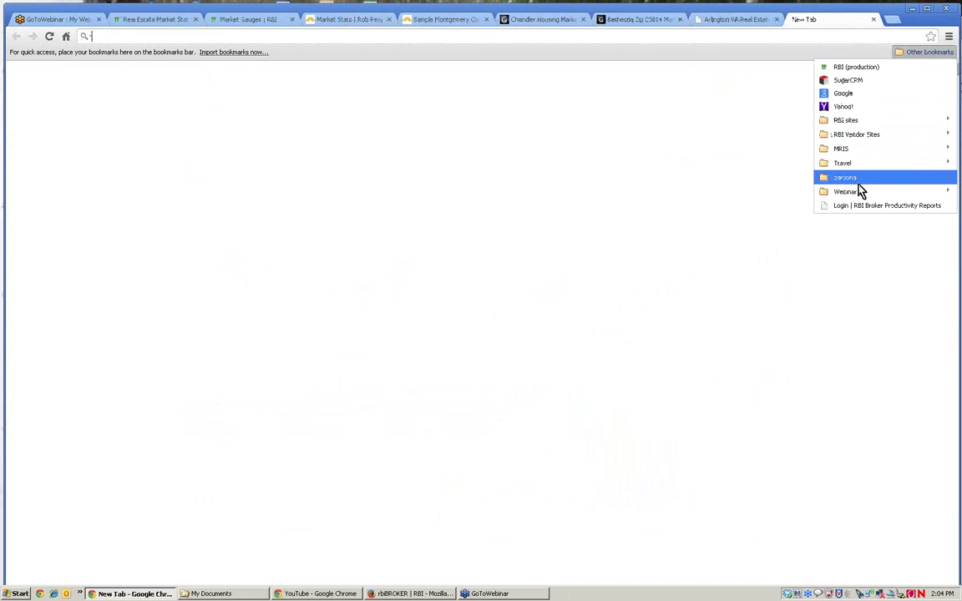
{"action": "mouse_move", "coordinate": [845, 193]}
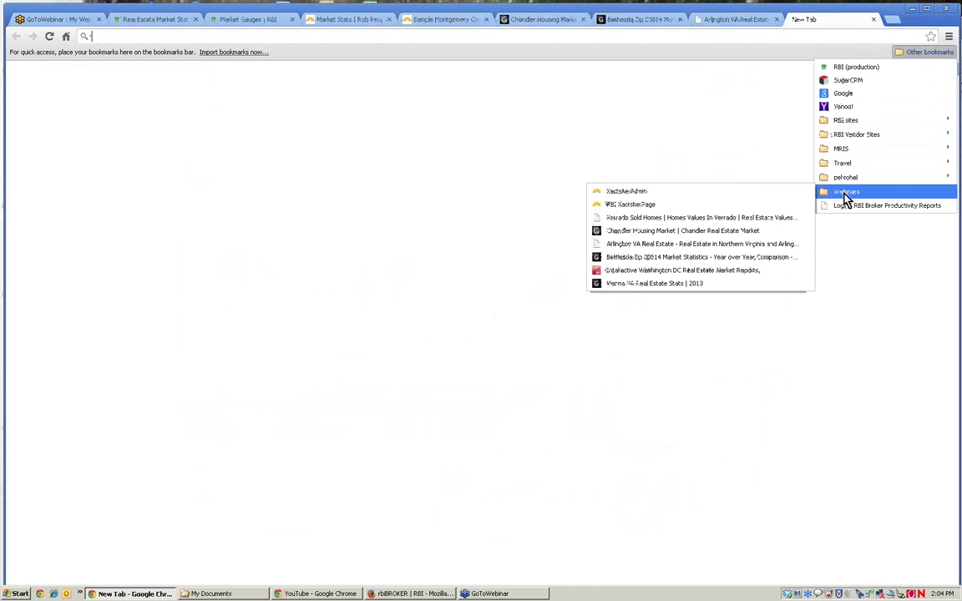
{"action": "left_click", "coordinate": [613, 193]}
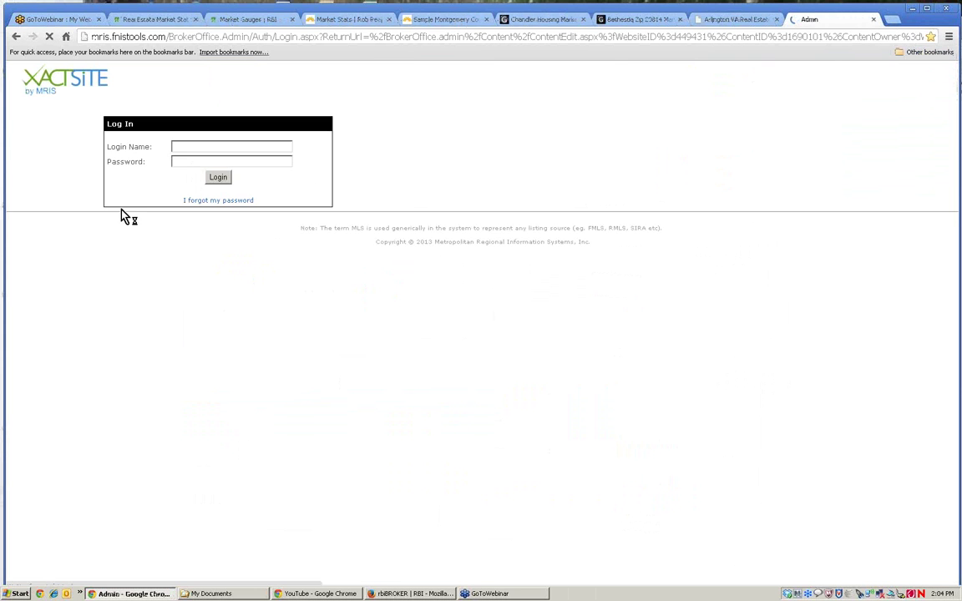
{"action": "left_click", "coordinate": [217, 180]}
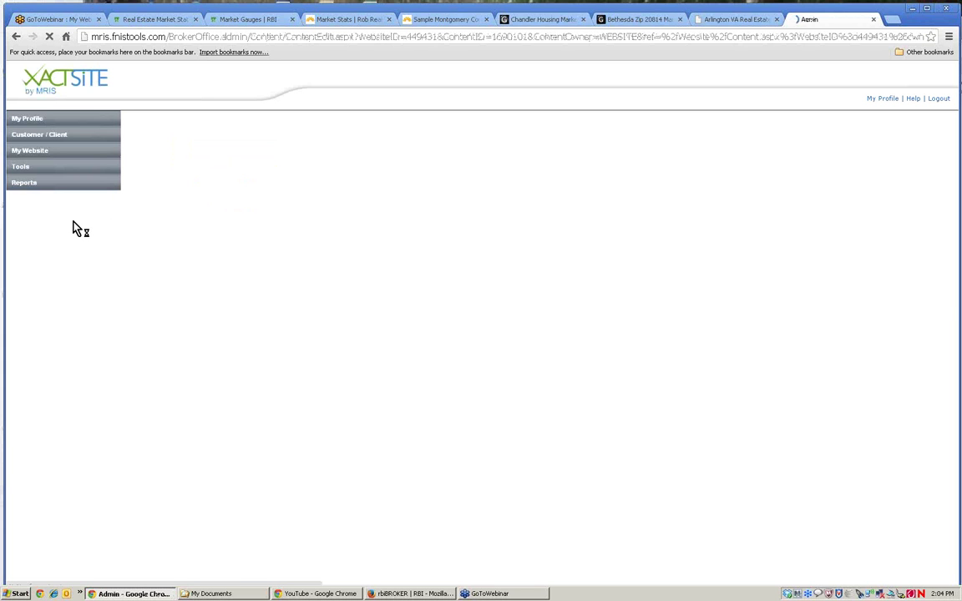
- Open the Sample Montgomery County article for editing from the list of website pages
{"action": "left_click", "coordinate": [31, 150]}
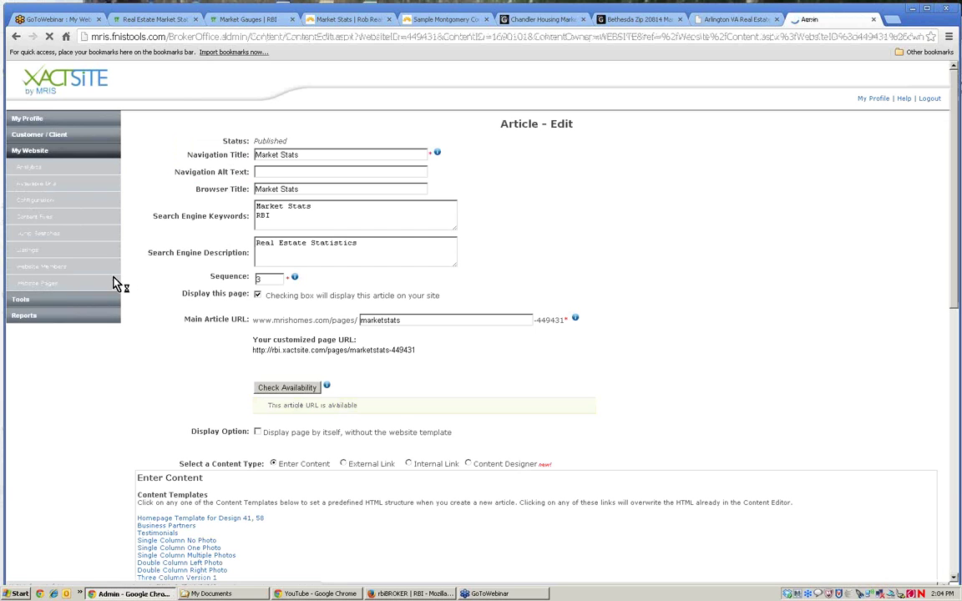
{"action": "left_click", "coordinate": [47, 285]}
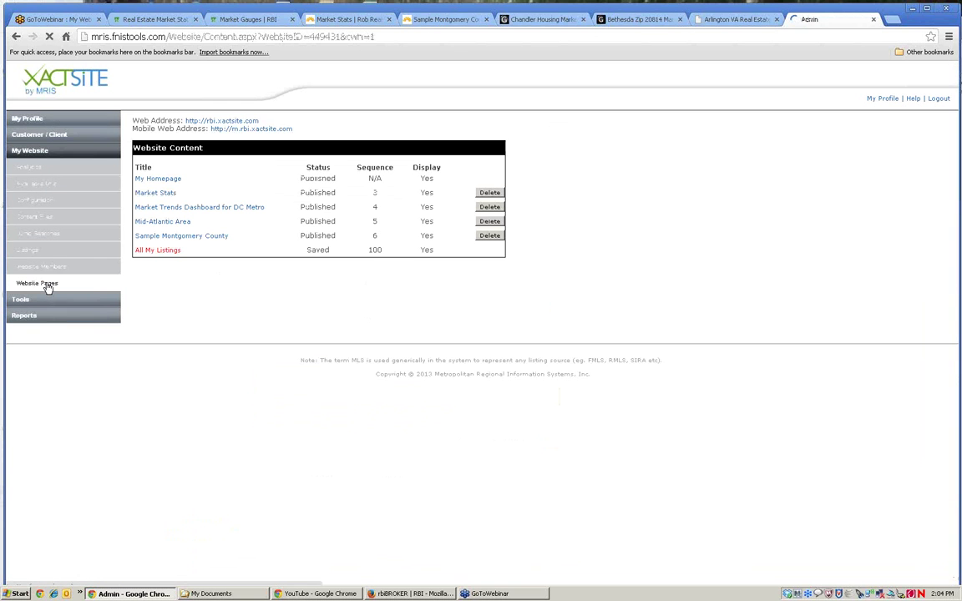
{"action": "left_click", "coordinate": [196, 239]}
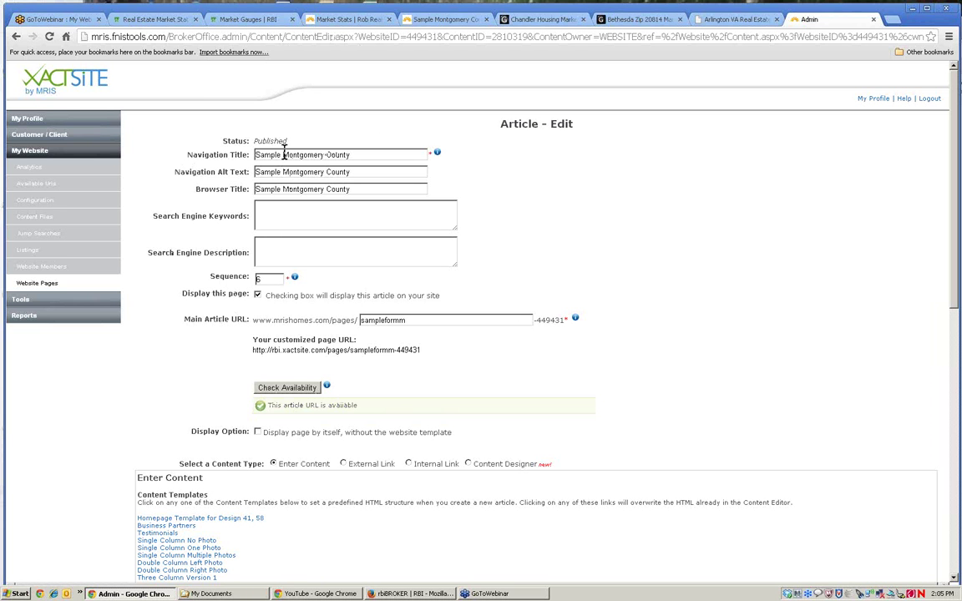
- Review the existing text and charts in the article's content editor down to the end of the page
{"action": "scroll", "coordinate": [183, 294], "scroll_direction": "down", "scroll_amount": 5}
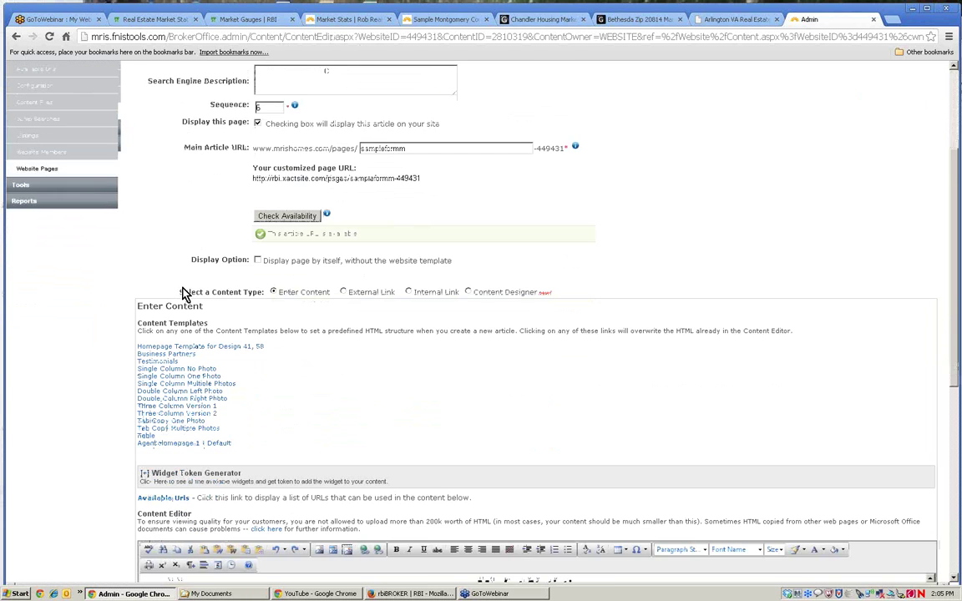
{"action": "scroll", "coordinate": [29, 300], "scroll_direction": "down", "scroll_amount": 2}
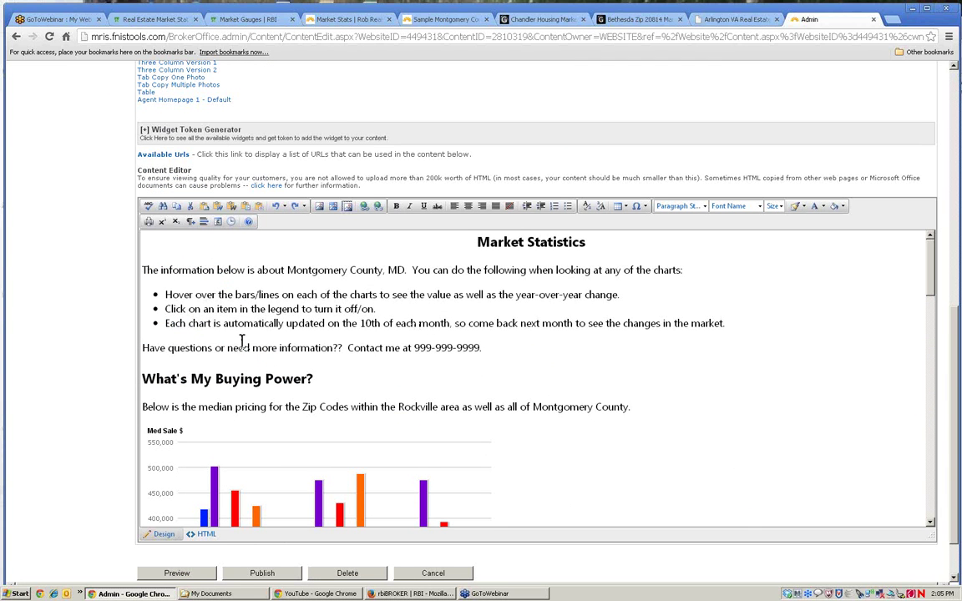
{"action": "scroll", "coordinate": [241, 339], "scroll_direction": "down", "scroll_amount": 3}
{"action": "scroll", "coordinate": [352, 343], "scroll_direction": "down", "scroll_amount": 3}
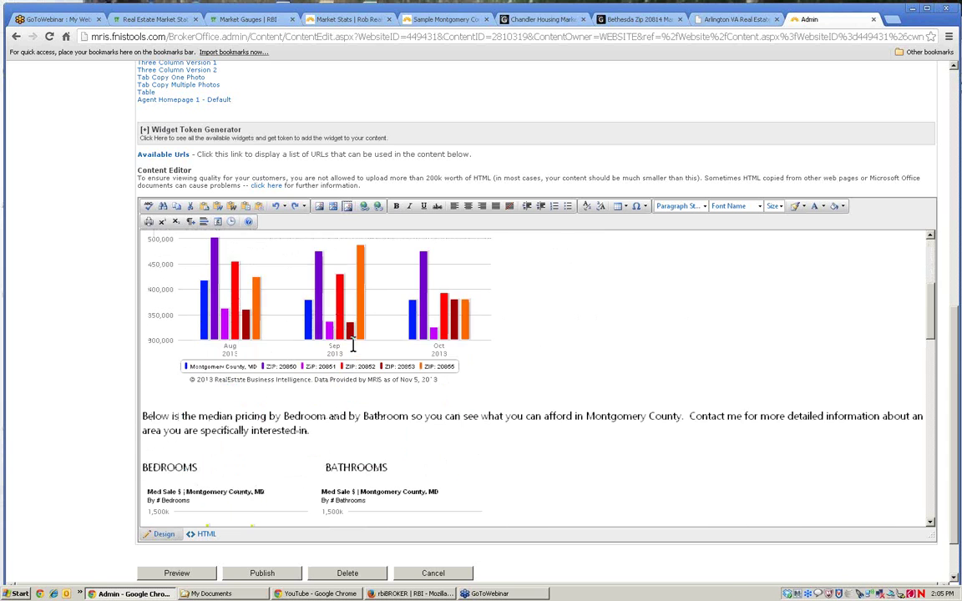
{"action": "scroll", "coordinate": [322, 349], "scroll_direction": "down", "scroll_amount": 20}
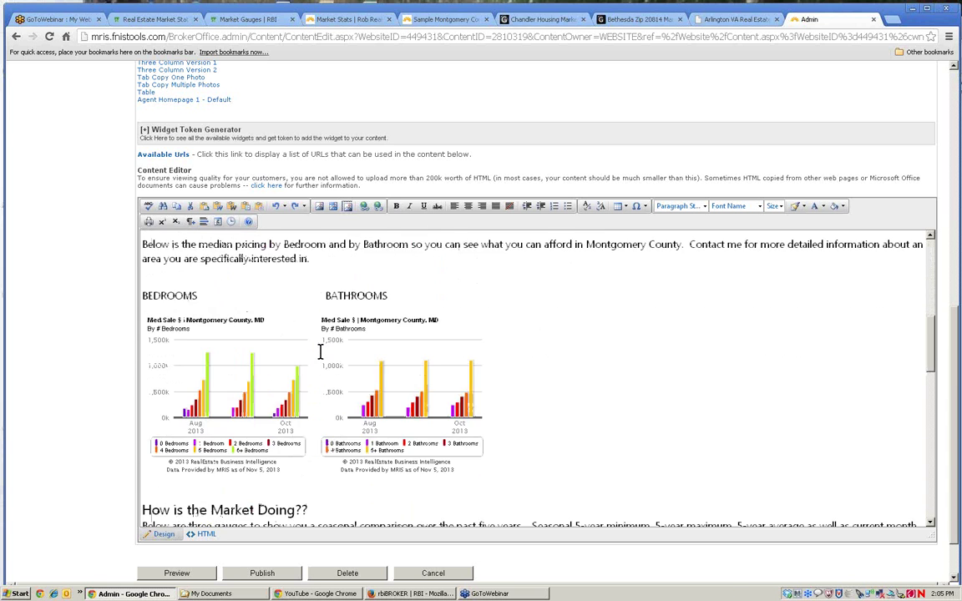
{"action": "scroll", "coordinate": [314, 349], "scroll_direction": "down", "scroll_amount": 8}
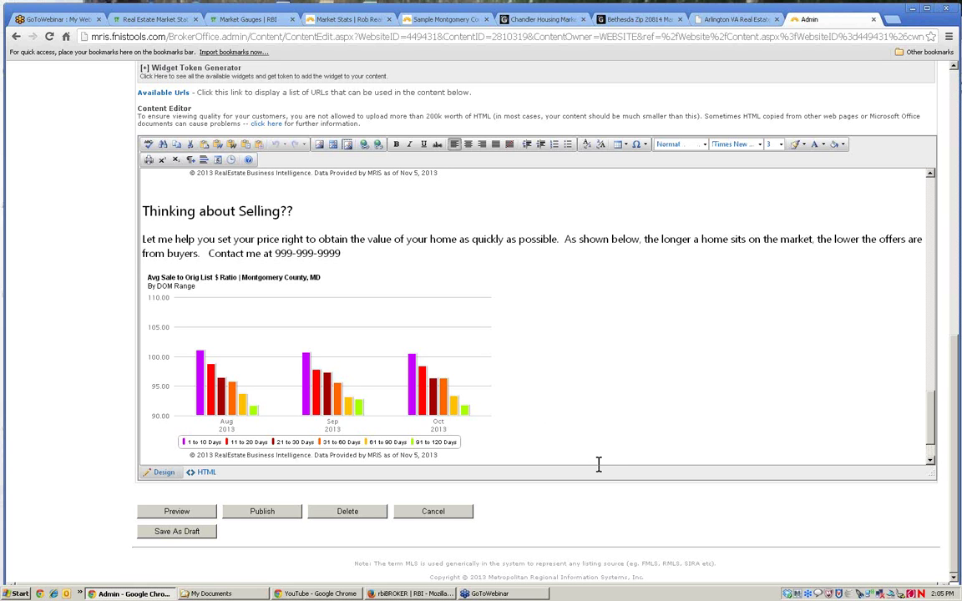
{"action": "scroll", "coordinate": [625, 425], "scroll_direction": "down", "scroll_amount": 2}
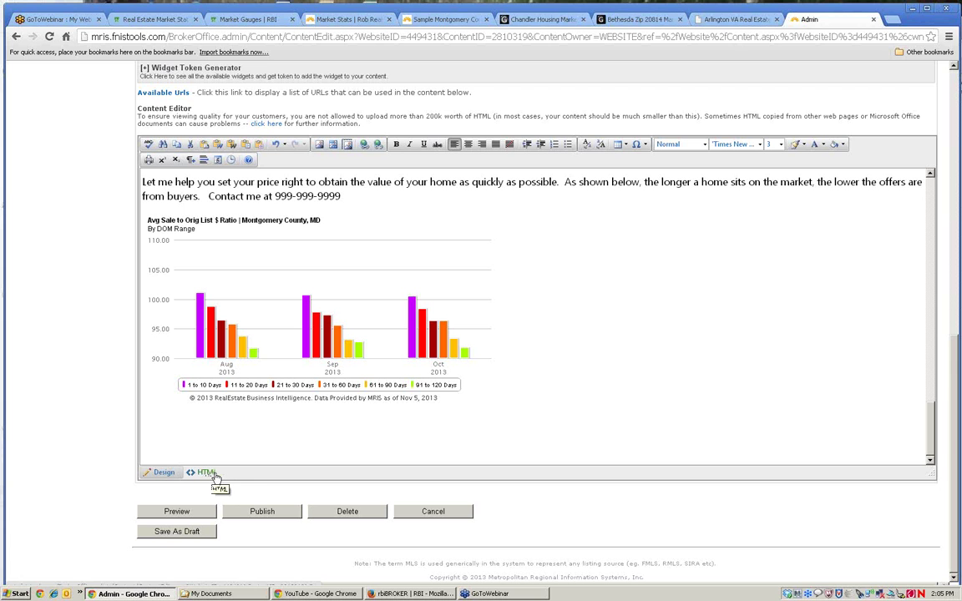
- Try pasting the gauge embed code below the last chart in the editor's design view, and delete the pasted text
{"action": "right_click", "coordinate": [155, 449]}
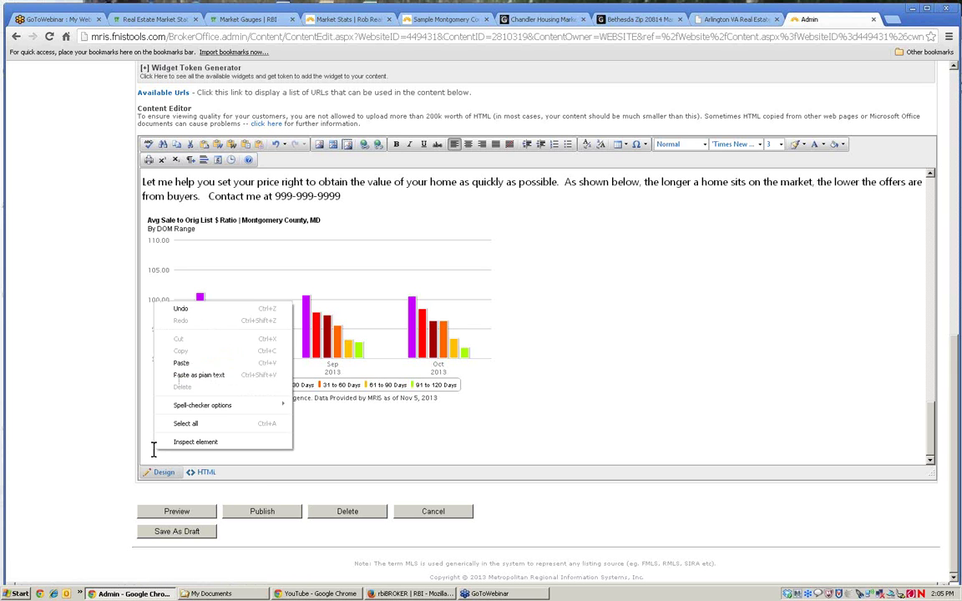
{"action": "left_click", "coordinate": [180, 364]}
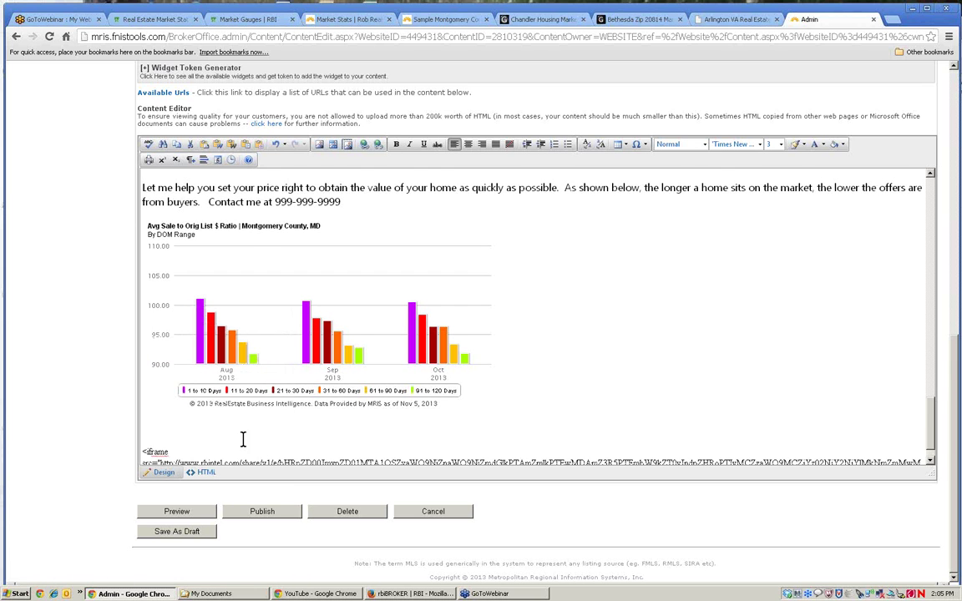
{"action": "left_click_drag", "start_coordinate": [520, 446], "coordinate": [126, 424]}
{"action": "key", "text": "Delete"}
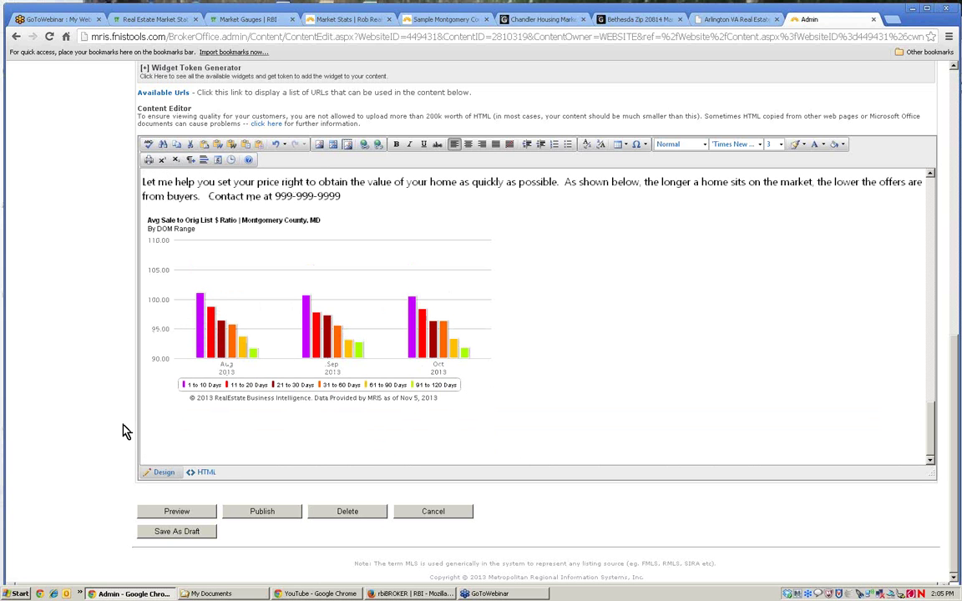
- Paste the copied gauge embed code on new lines near the end of the article's HTML source and return to design view
{"action": "left_click", "coordinate": [207, 473]}
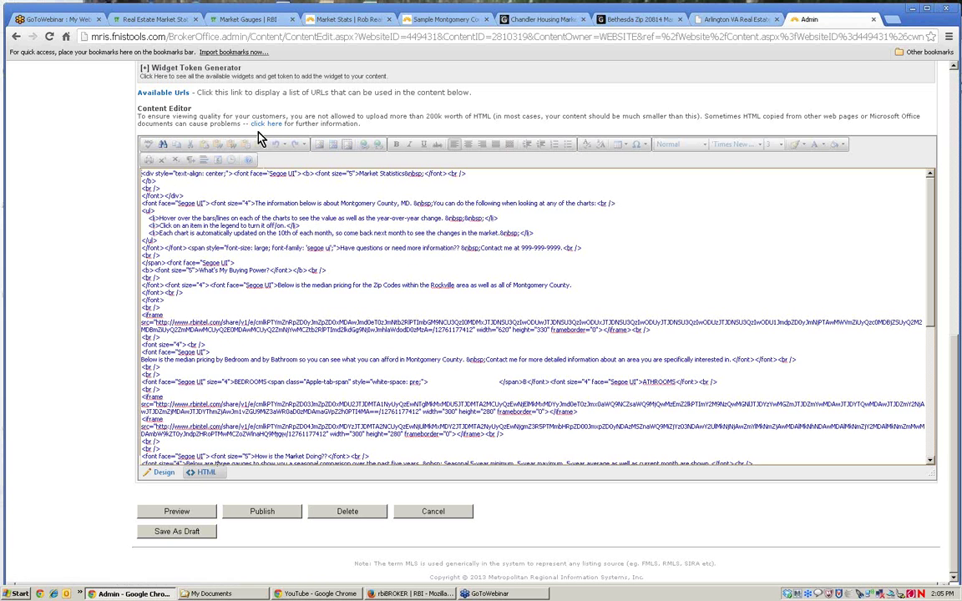
{"action": "scroll", "coordinate": [222, 371], "scroll_direction": "down", "scroll_amount": 6}
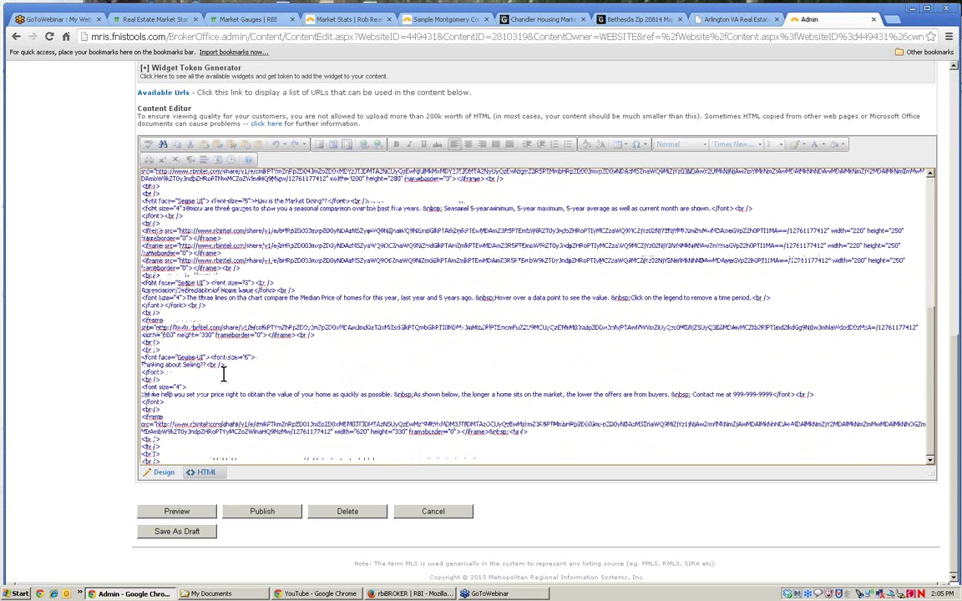
{"action": "left_click", "coordinate": [176, 454]}
{"action": "key", "text": "Return"}
{"action": "key", "text": "Return"}
{"action": "key", "text": "Return"}
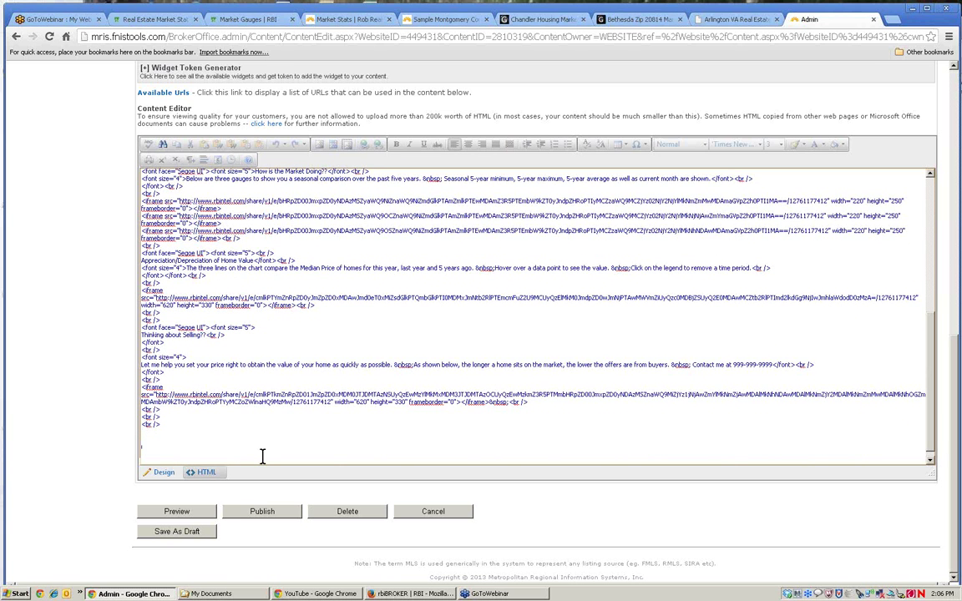
{"action": "right_click", "coordinate": [157, 449]}
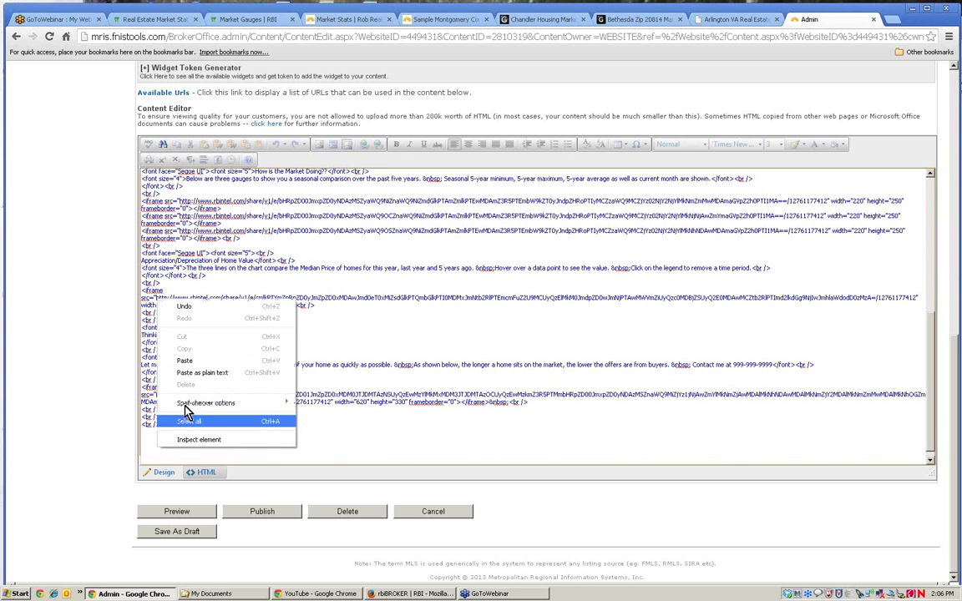
{"action": "left_click", "coordinate": [209, 334]}
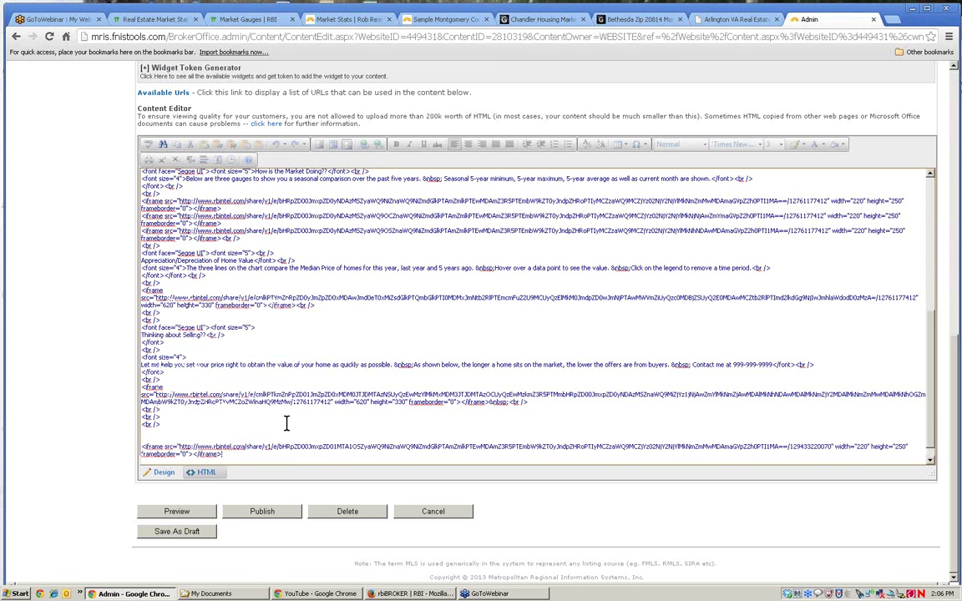
{"action": "scroll", "coordinate": [285, 423], "scroll_direction": "down", "scroll_amount": 1}
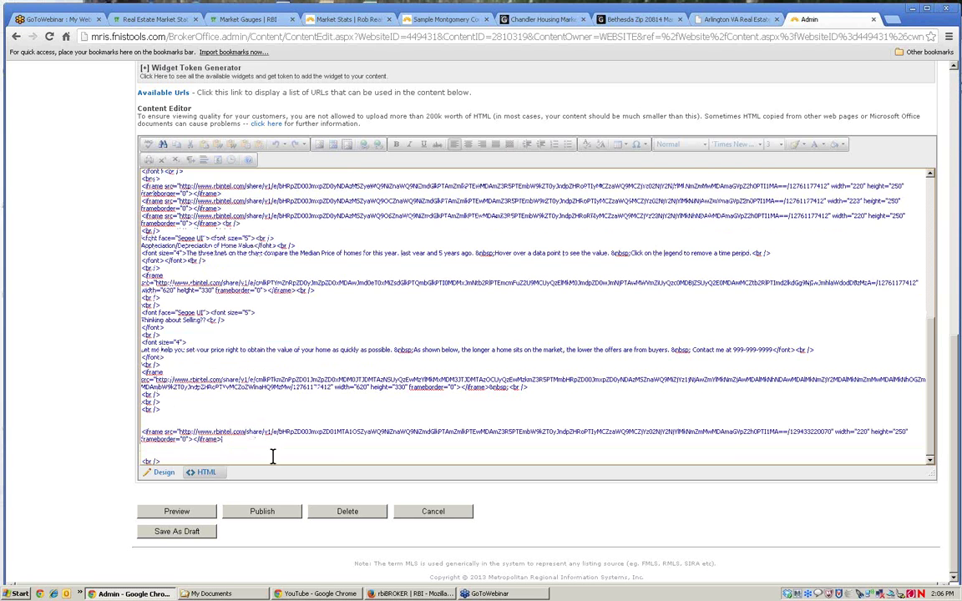
{"action": "left_click", "coordinate": [161, 473]}
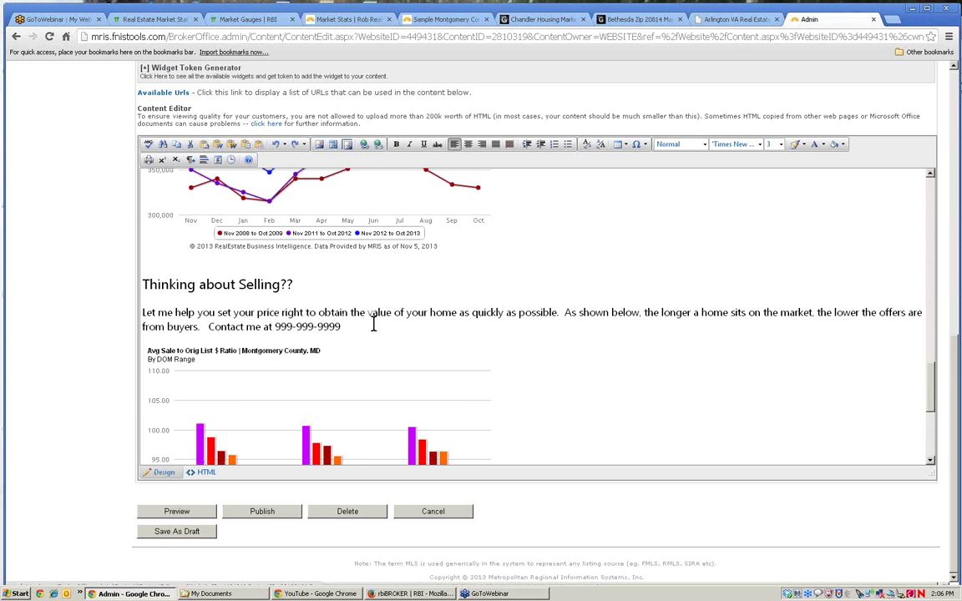
- Add the heading "Title..." above the Fairfax County gauge and format it bold at size 6
{"action": "scroll", "coordinate": [374, 301], "scroll_direction": "down", "scroll_amount": 3}
{"action": "scroll", "coordinate": [334, 394], "scroll_direction": "down", "scroll_amount": 2}
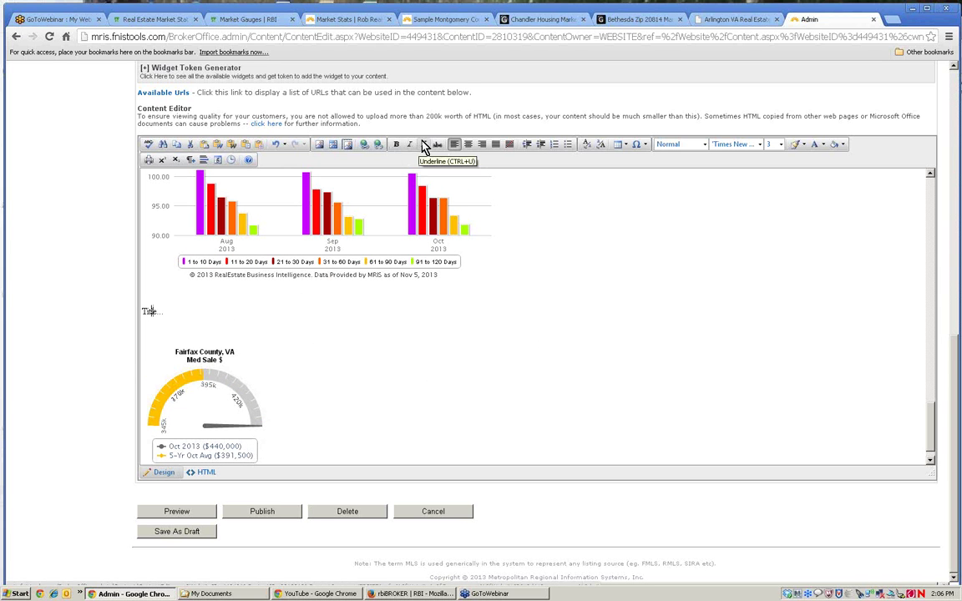
{"action": "left_click_drag", "start_coordinate": [167, 311], "coordinate": [140, 311]}
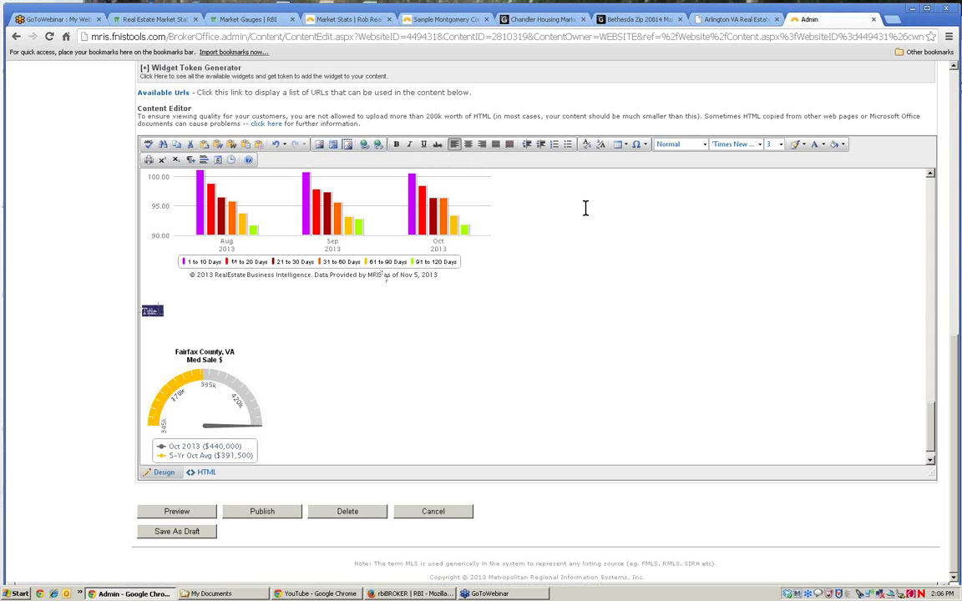
{"action": "left_click", "coordinate": [780, 144]}
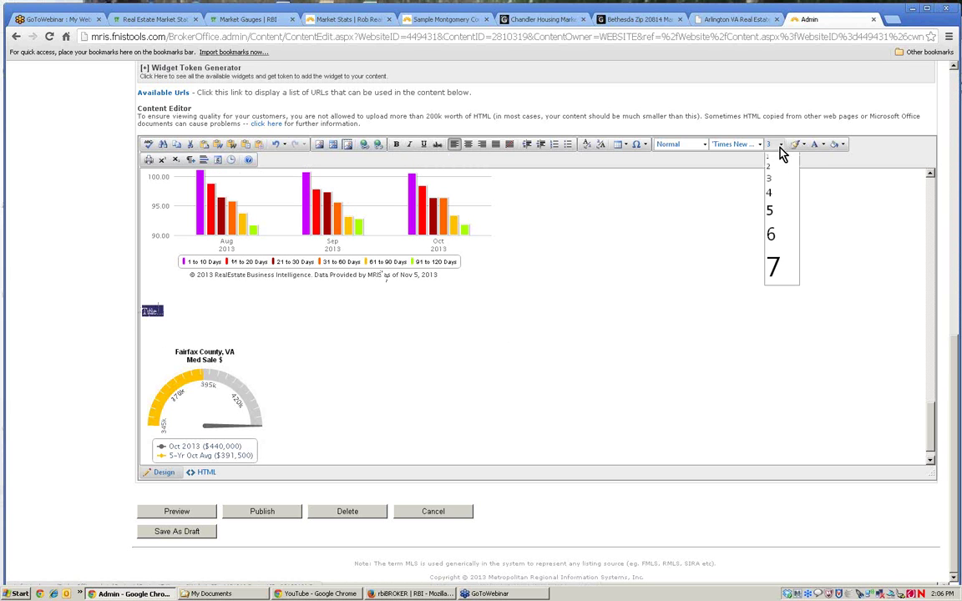
{"action": "left_click", "coordinate": [774, 233]}
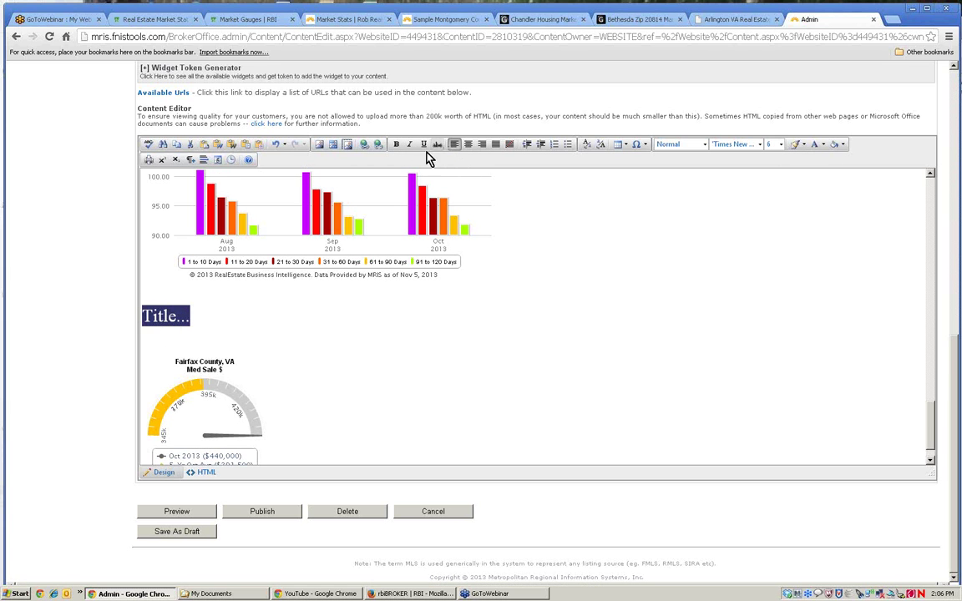
{"action": "left_click", "coordinate": [397, 145]}
{"action": "left_click", "coordinate": [211, 336]}
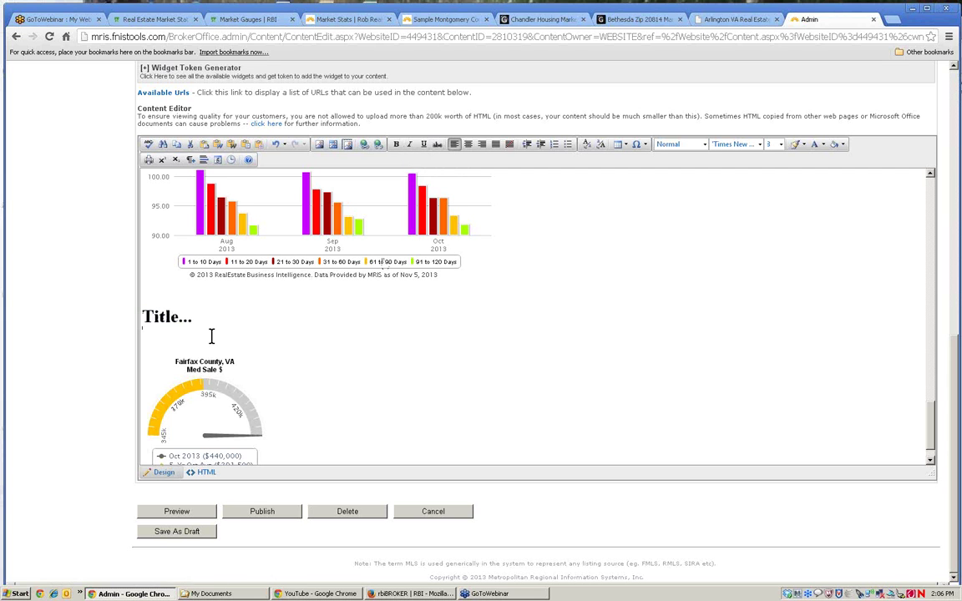
{"action": "scroll", "coordinate": [293, 388], "scroll_direction": "down", "scroll_amount": 1}
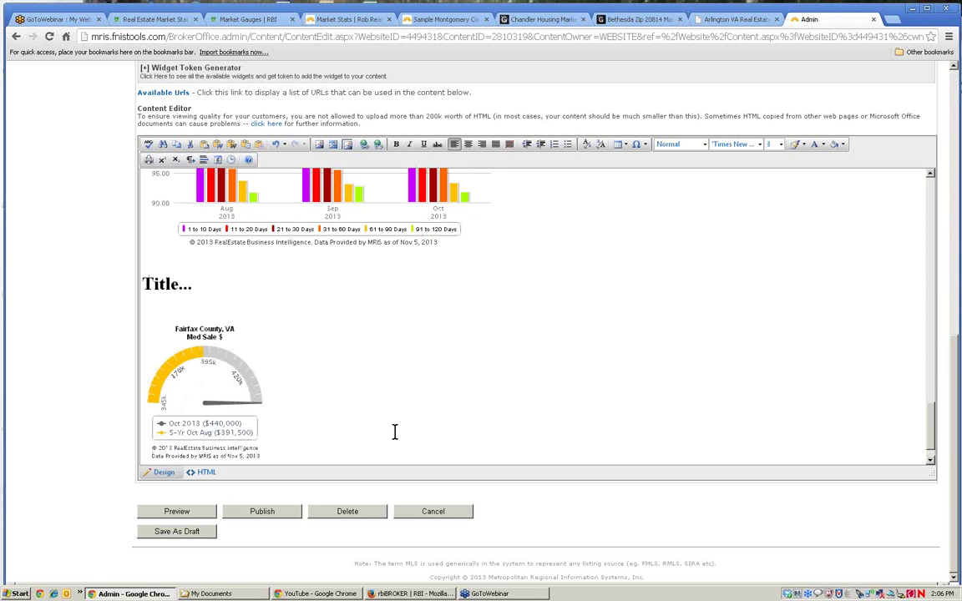
{"action": "scroll", "coordinate": [360, 381], "scroll_direction": "down", "scroll_amount": 1}
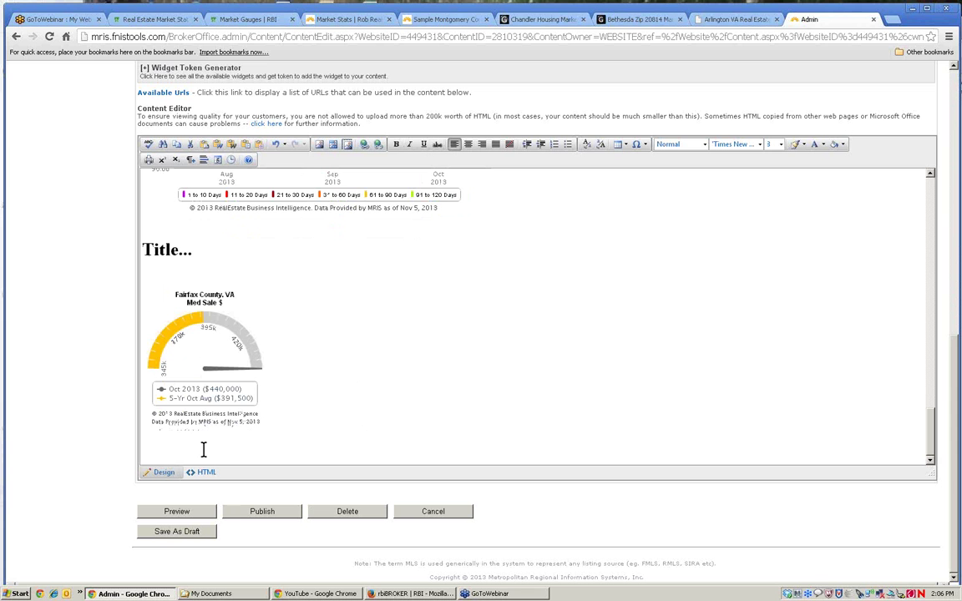
- Return to the Fairfax County, VA statistics page and close the gauge embed settings
{"action": "left_click", "coordinate": [144, 25]}
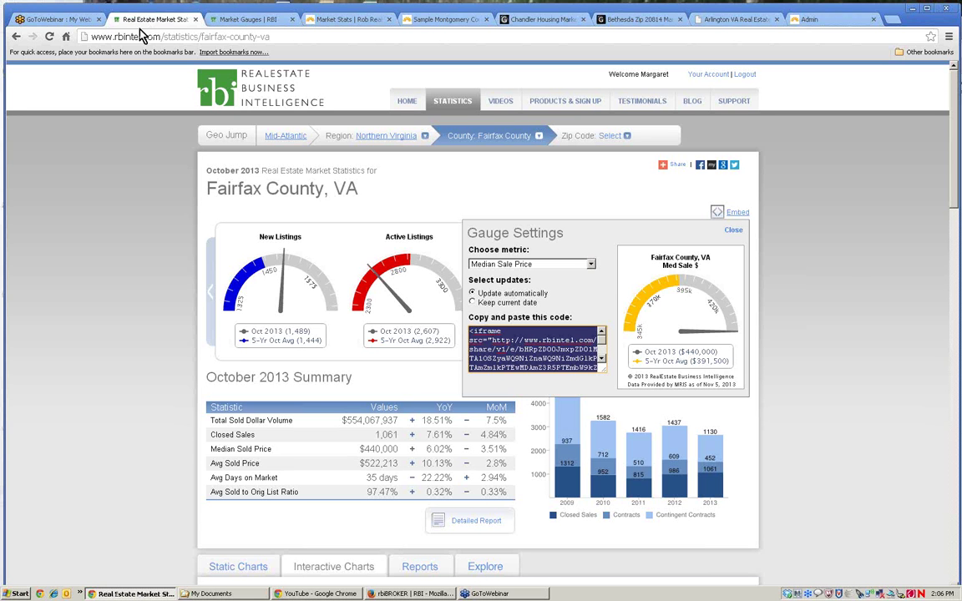
{"action": "left_click", "coordinate": [733, 230]}
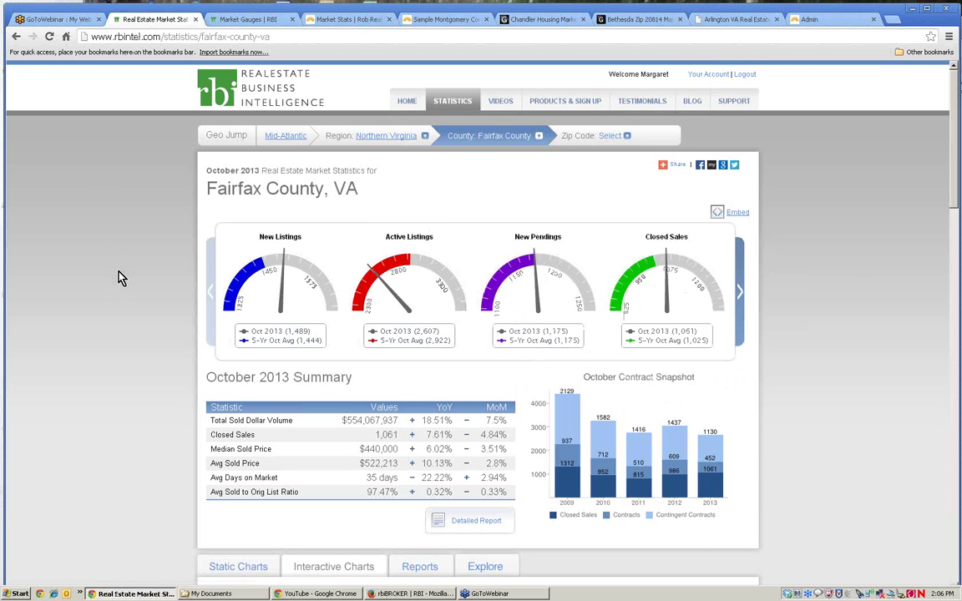
{"action": "scroll", "coordinate": [119, 277], "scroll_direction": "down", "scroll_amount": 8}
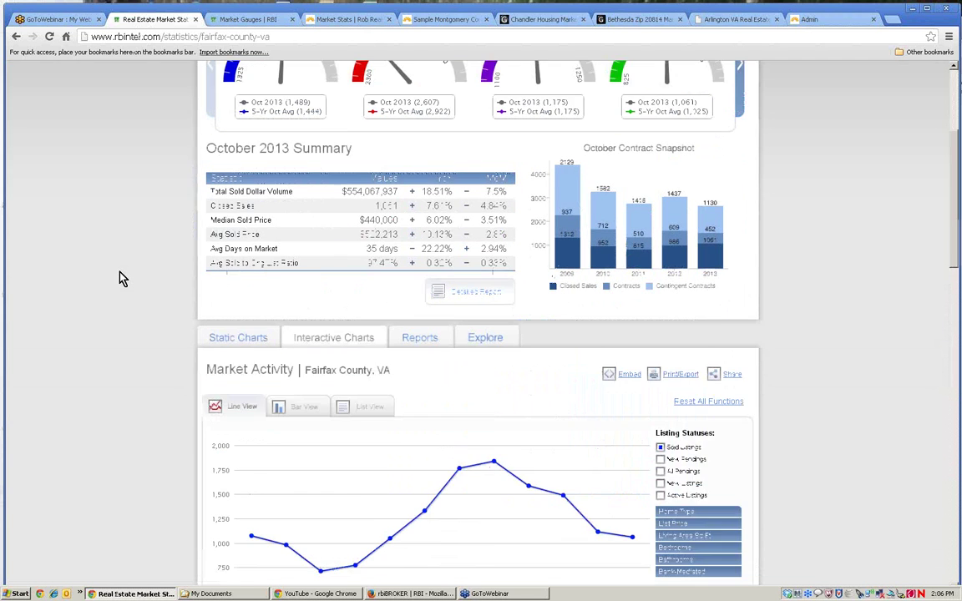
{"action": "scroll", "coordinate": [120, 278], "scroll_direction": "down", "scroll_amount": 2}
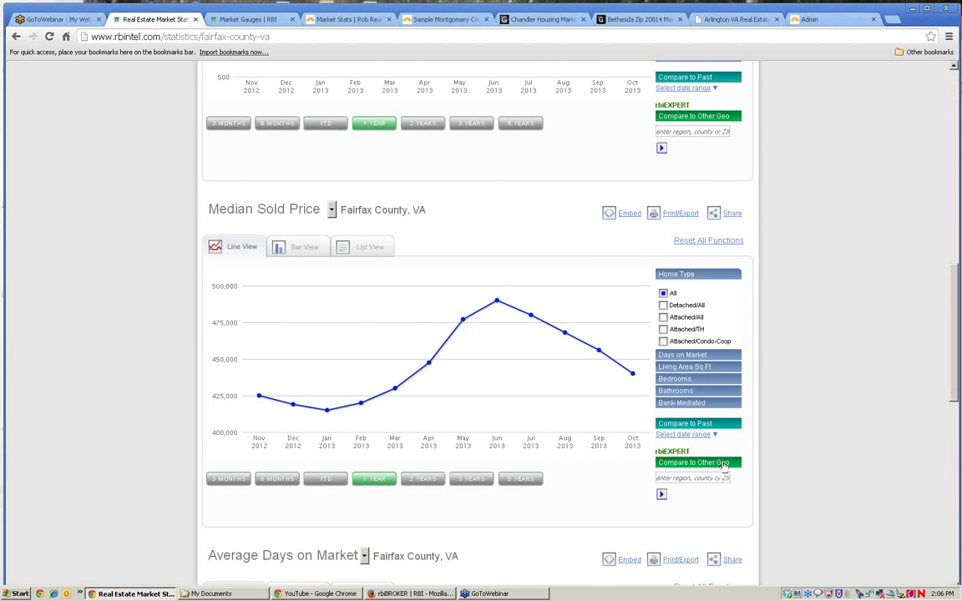
- Break the Median Sold Price chart down by 0, 1, 2, 3, 4, 5 and 6+ bedrooms and show it as bars for 3 months
{"action": "left_click", "coordinate": [675, 379]}
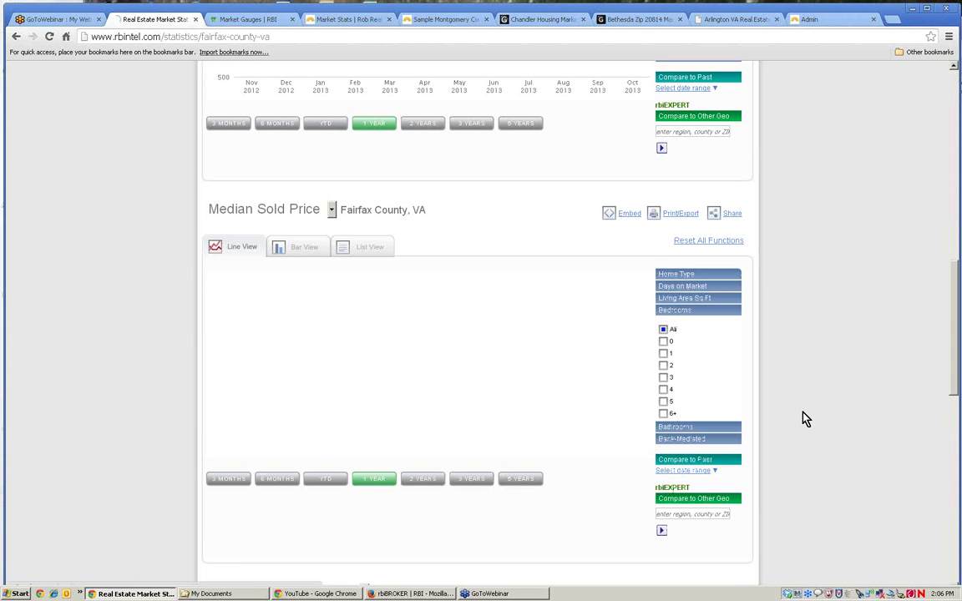
{"action": "left_click", "coordinate": [664, 354]}
{"action": "left_click", "coordinate": [664, 365]}
{"action": "left_click", "coordinate": [664, 377]}
{"action": "left_click", "coordinate": [663, 389]}
{"action": "left_click", "coordinate": [664, 413]}
{"action": "left_click", "coordinate": [664, 401]}
{"action": "left_click", "coordinate": [664, 342]}
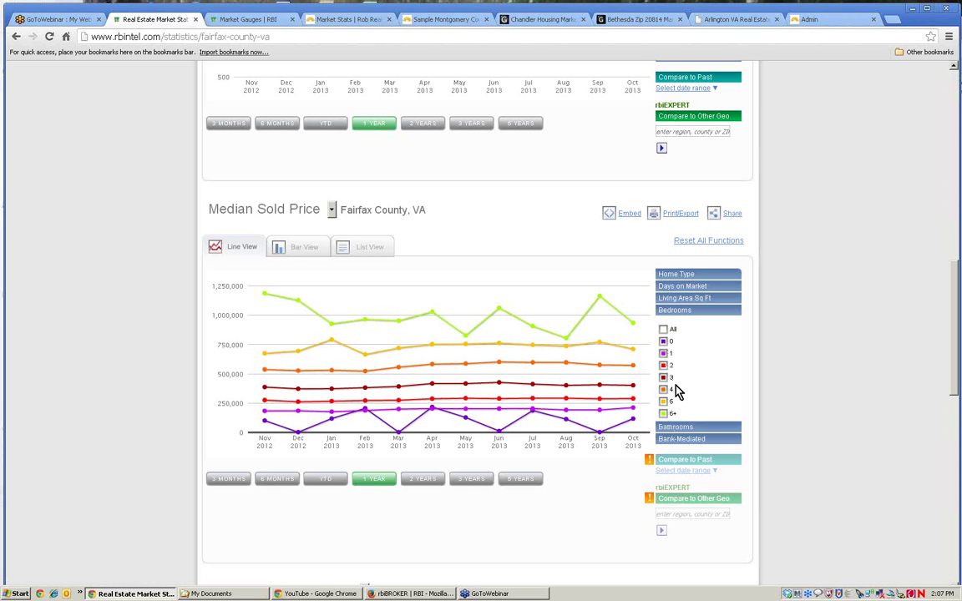
{"action": "left_click", "coordinate": [292, 250]}
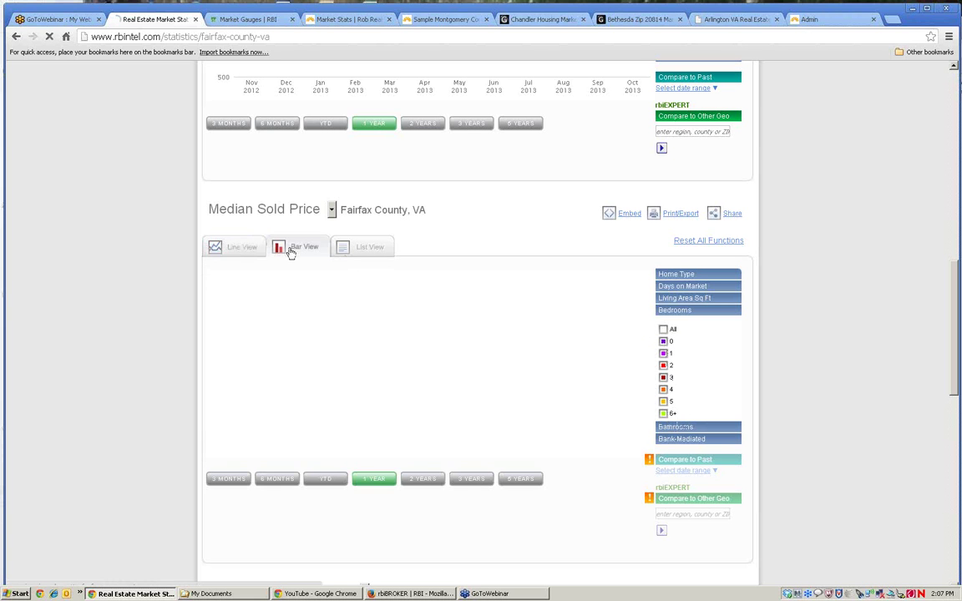
{"action": "left_click", "coordinate": [225, 482]}
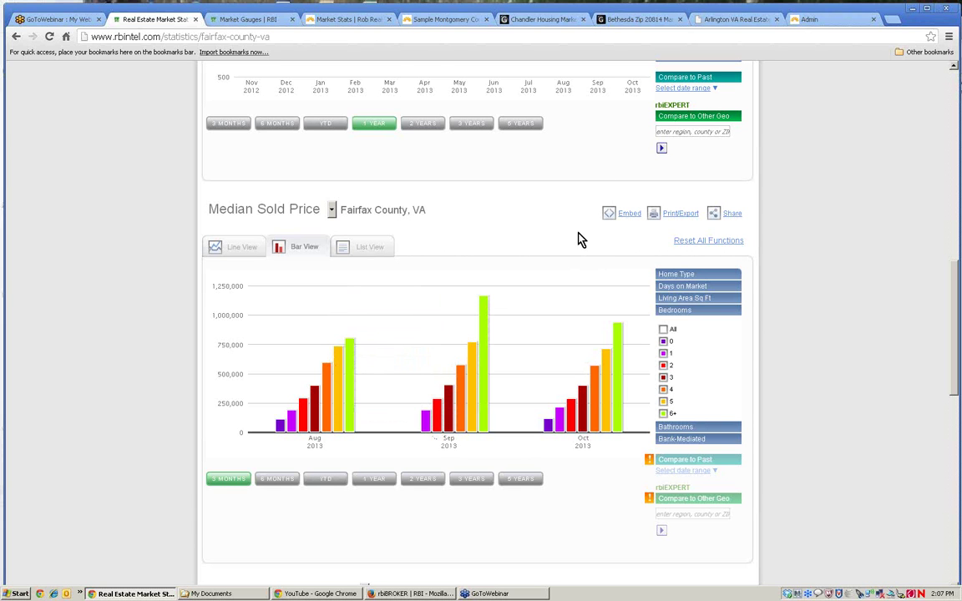
- Open the embed settings of the Median Sold Price chart and copy its full auto-update, L (620 x 330) embed code
{"action": "left_click", "coordinate": [629, 218]}
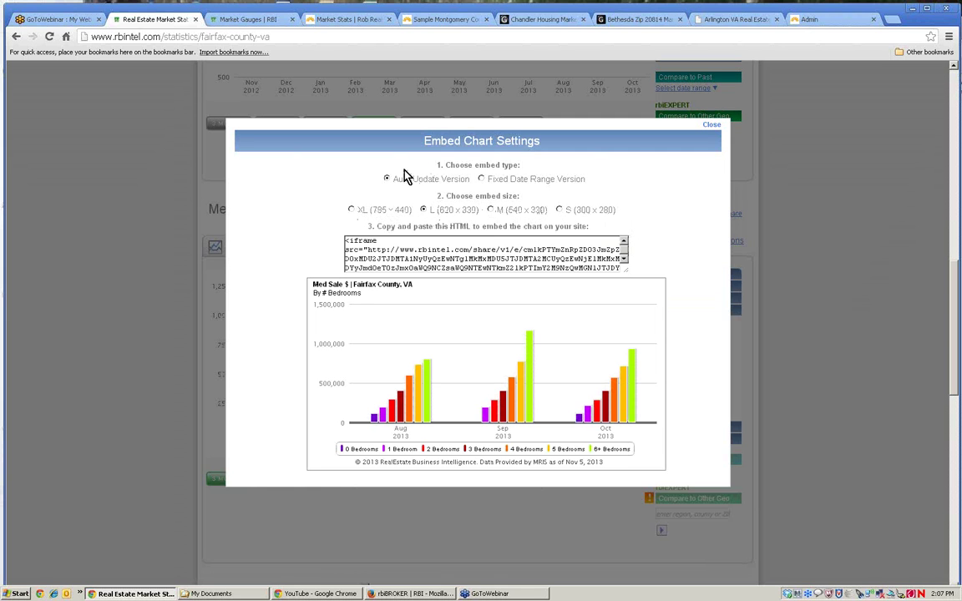
{"action": "left_click", "coordinate": [415, 249]}
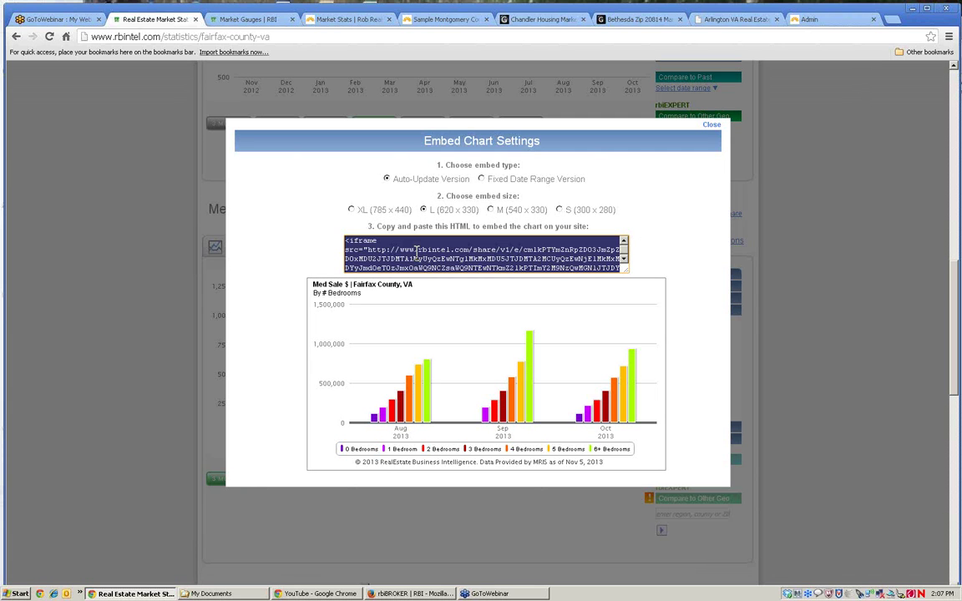
{"action": "right_click", "coordinate": [415, 250]}
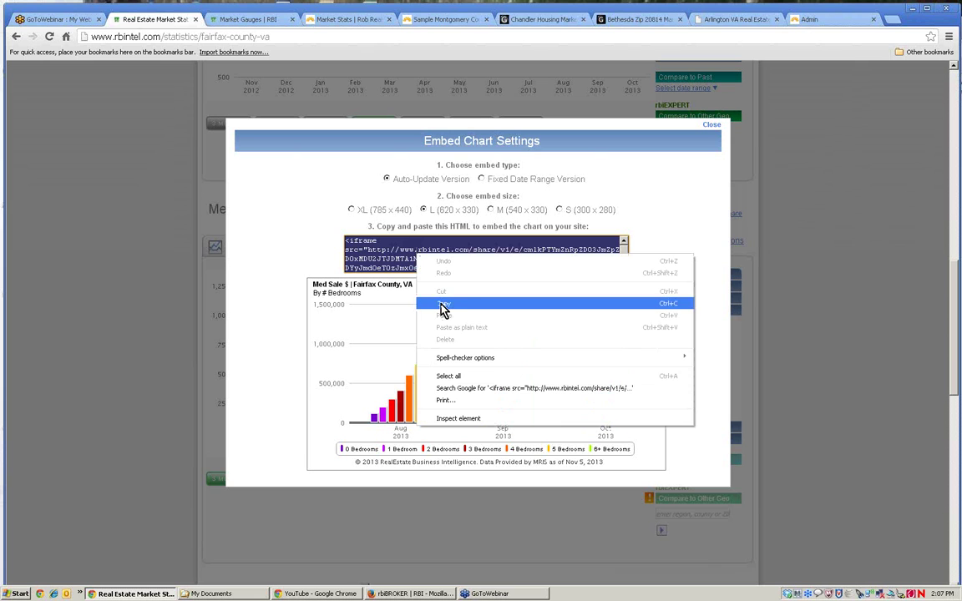
{"action": "left_click", "coordinate": [468, 306]}
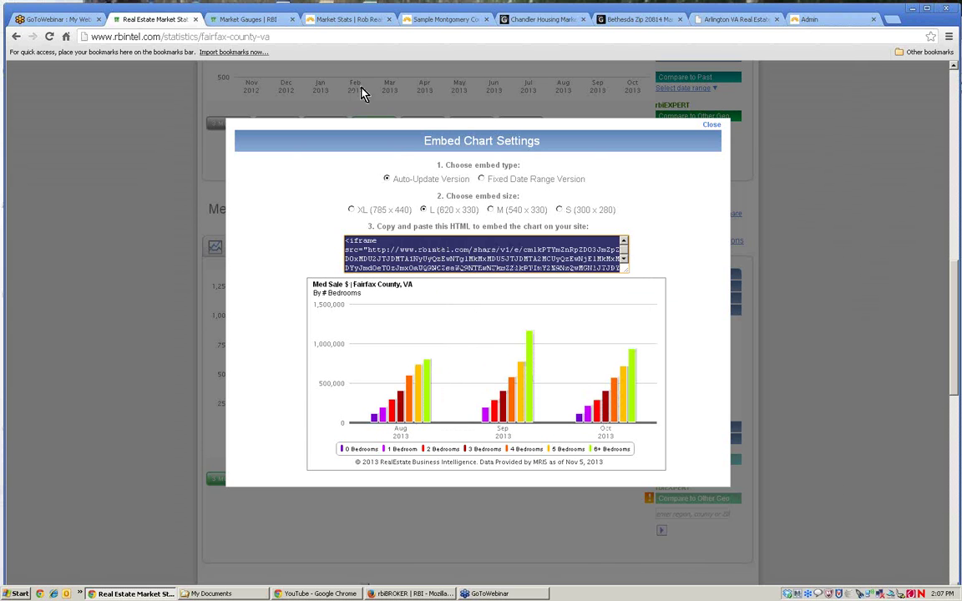
- Paste the copied Median Sold Price chart embed code on new lines at the end of the article's HTML and return to design view
{"action": "left_click", "coordinate": [825, 20]}
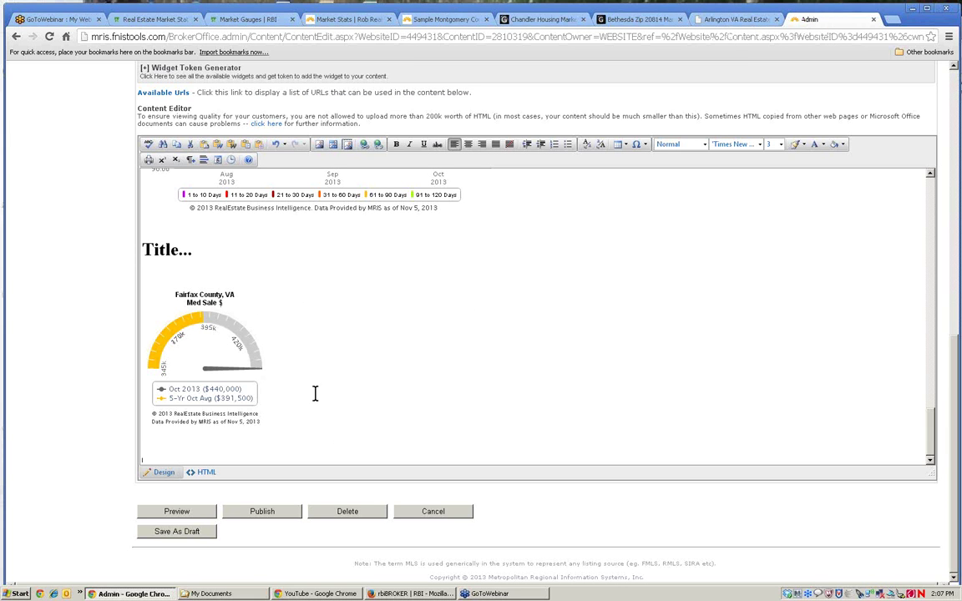
{"action": "left_click", "coordinate": [205, 475]}
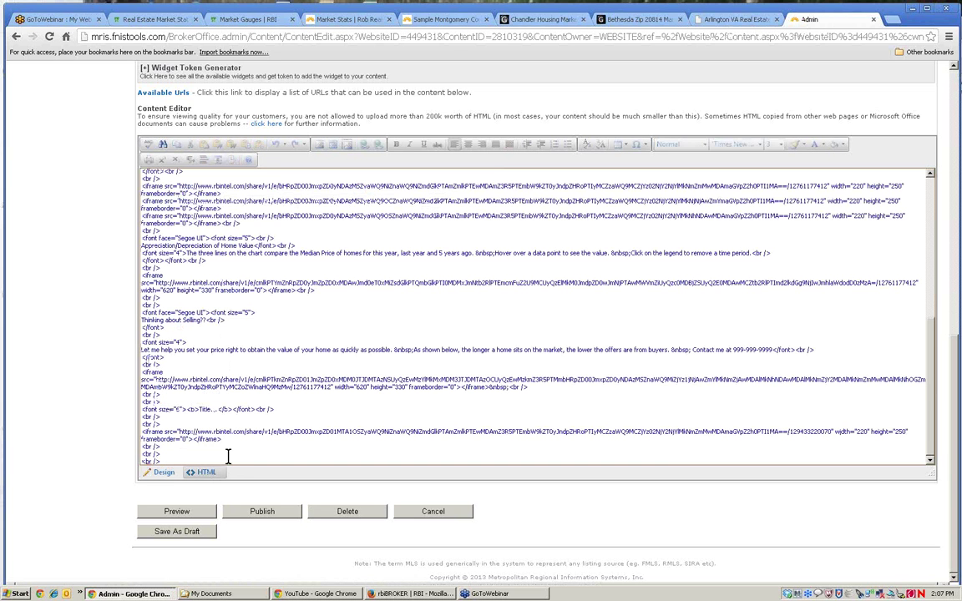
{"action": "key", "text": "Return"}
{"action": "key", "text": "Return"}
{"action": "key", "text": "Return"}
{"action": "key", "text": "Return"}
{"action": "key", "text": "Return"}
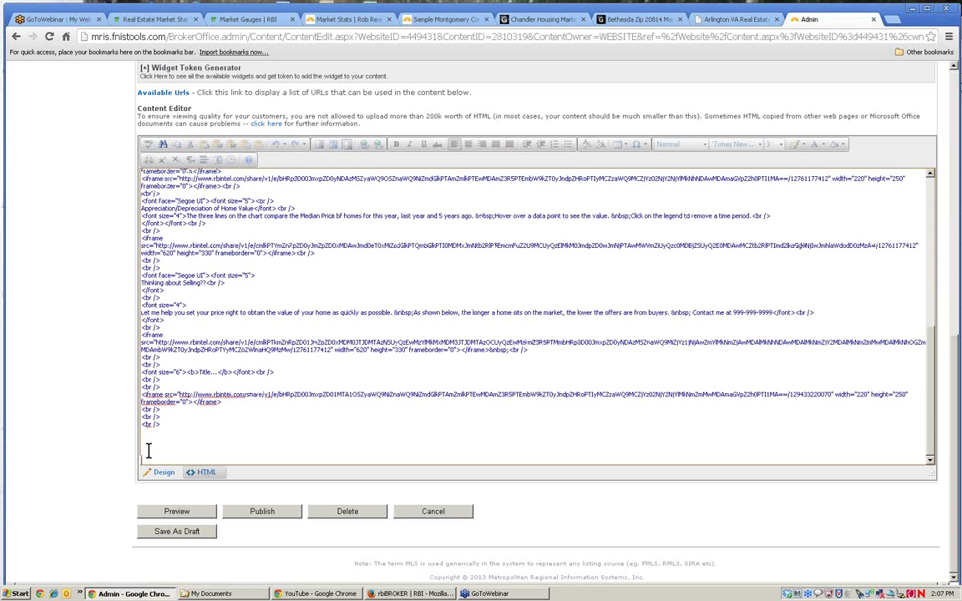
{"action": "right_click", "coordinate": [148, 451]}
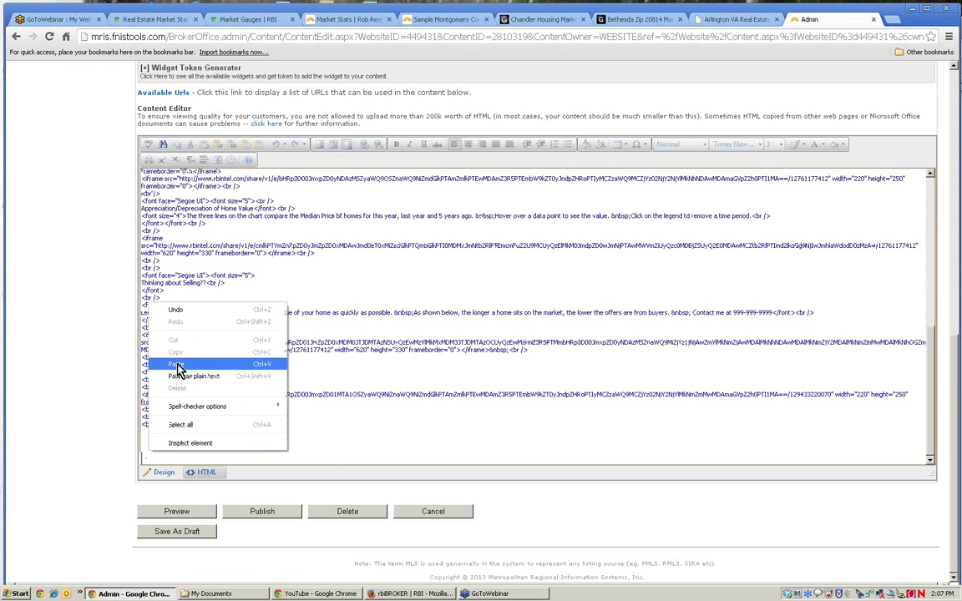
{"action": "left_click", "coordinate": [154, 364]}
{"action": "left_click", "coordinate": [162, 473]}
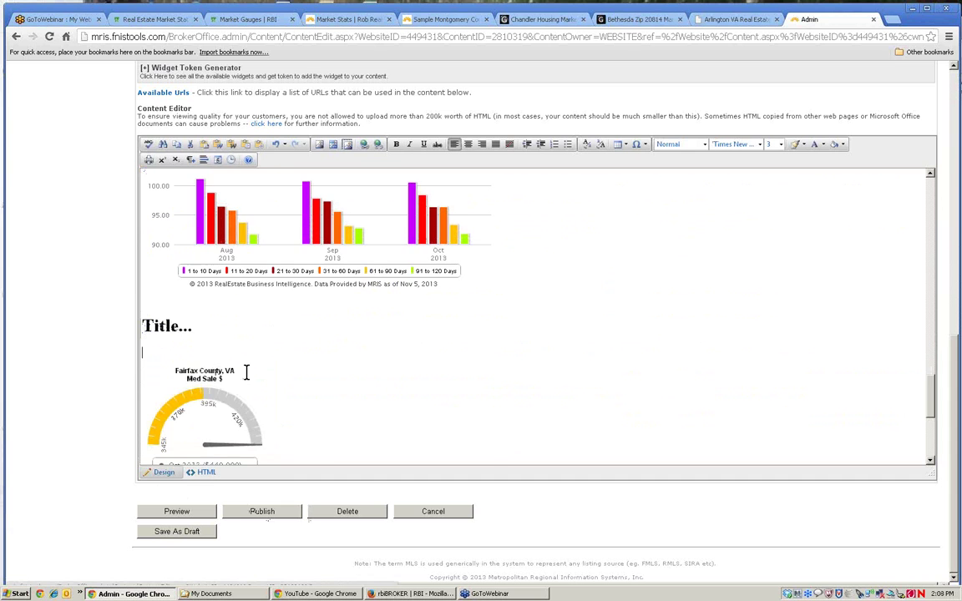
- Add the heading "Add in a title ...." above the Fairfax County bedrooms chart and format it bold at size 6
{"action": "scroll", "coordinate": [242, 367], "scroll_direction": "down", "scroll_amount": 3}
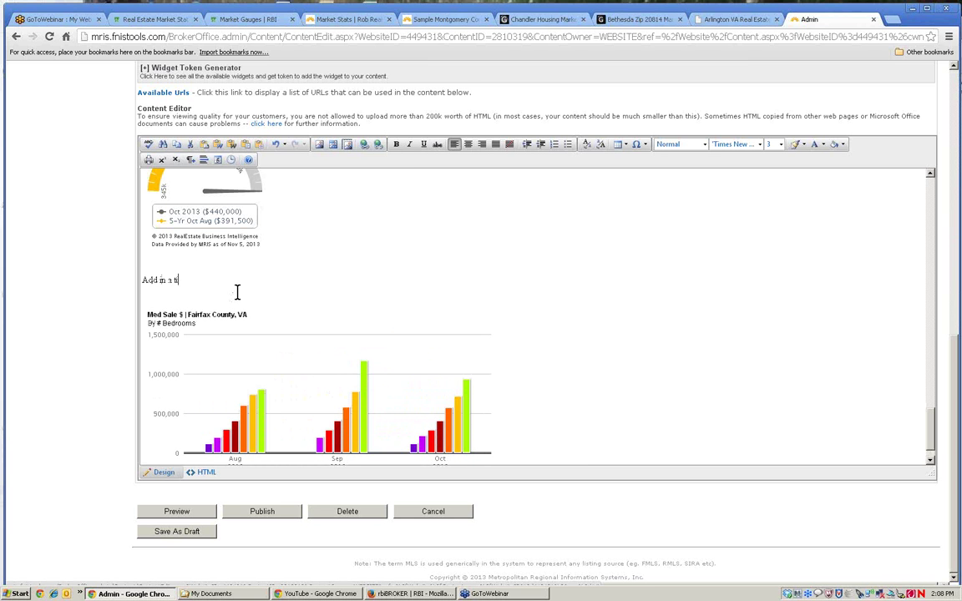
{"action": "type", "text": "le"}
{"action": "left_click_drag", "start_coordinate": [198, 280], "coordinate": [142, 284]}
{"action": "left_click", "coordinate": [397, 146]}
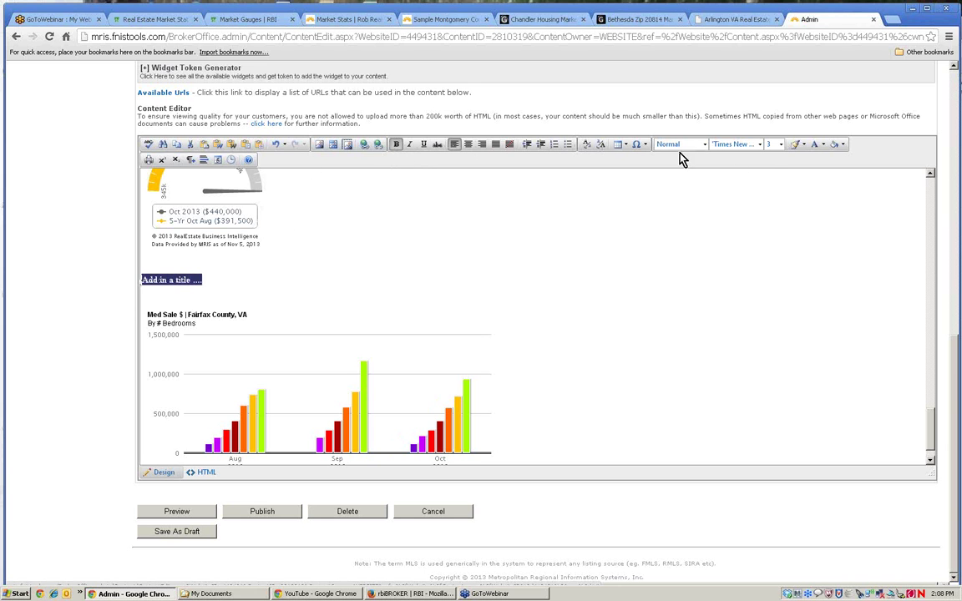
{"action": "left_click", "coordinate": [775, 146]}
{"action": "left_click", "coordinate": [772, 235]}
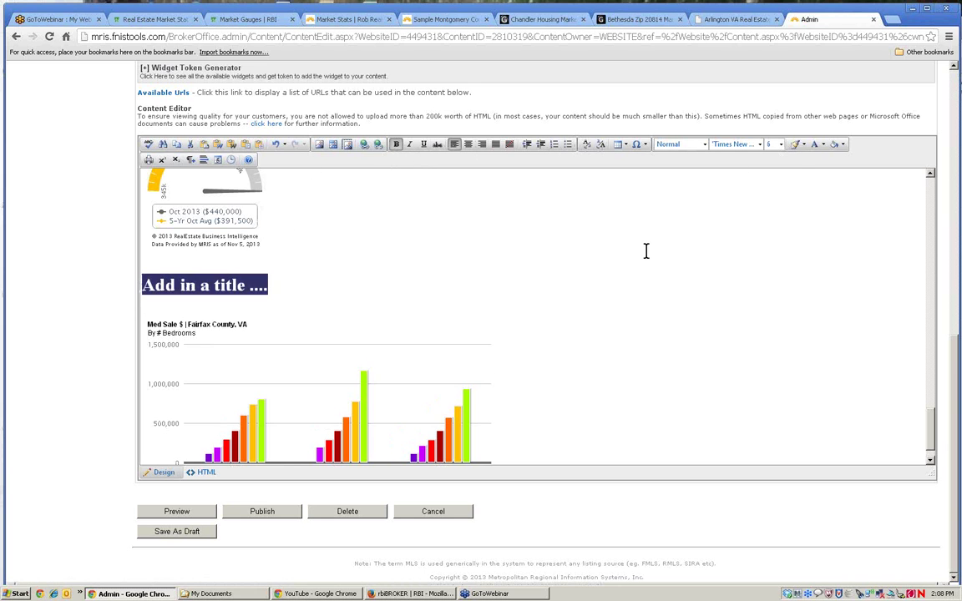
{"action": "left_click", "coordinate": [271, 286]}
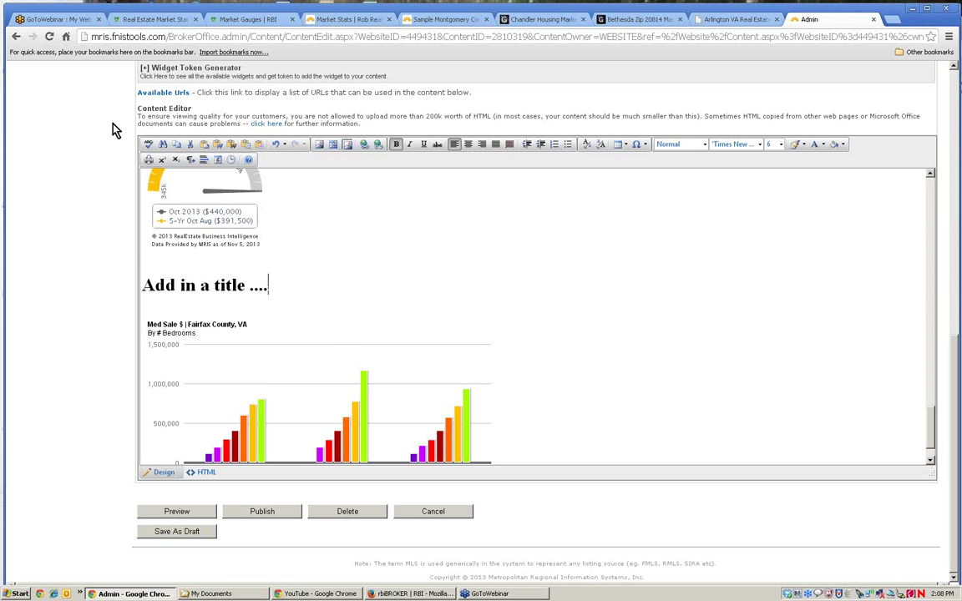
- Return to the Fairfax County, VA statistics page, review the Median Sold Price chart's embed type and size options, and close the embed settings
{"action": "left_click", "coordinate": [144, 19]}
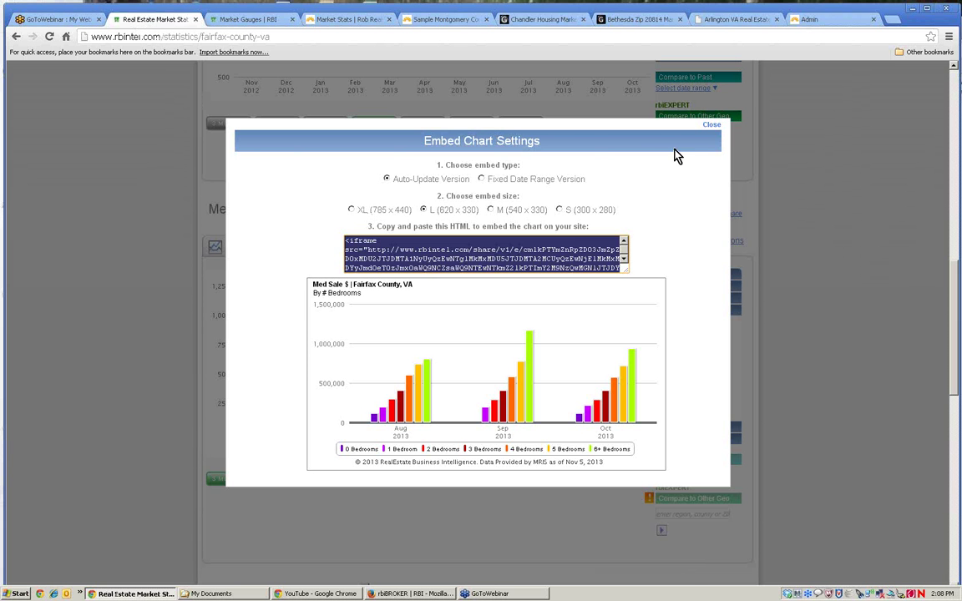
{"action": "left_click", "coordinate": [710, 125]}
{"action": "scroll", "coordinate": [702, 133], "scroll_direction": "up", "scroll_amount": 5}
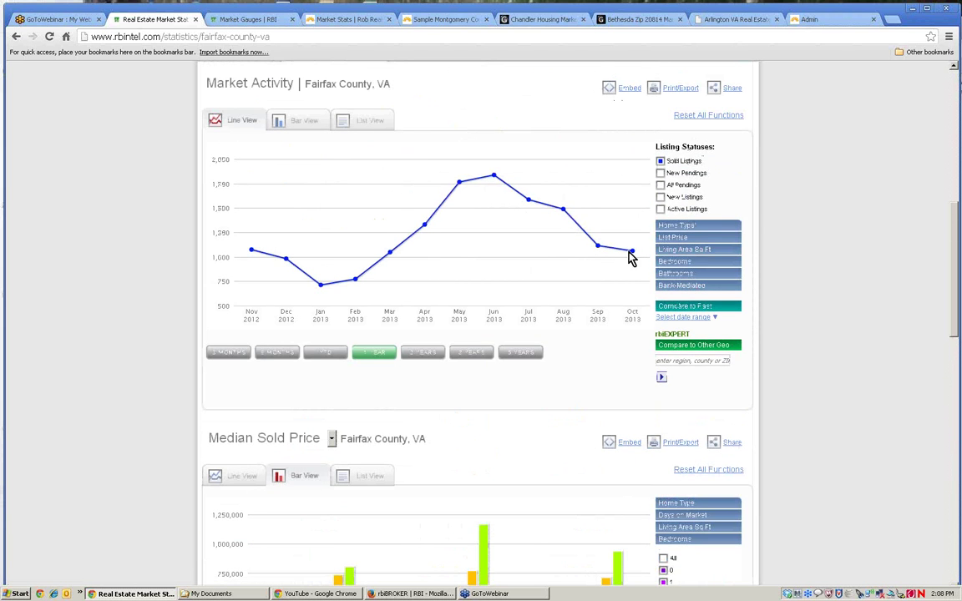
{"action": "scroll", "coordinate": [640, 331], "scroll_direction": "down", "scroll_amount": 2}
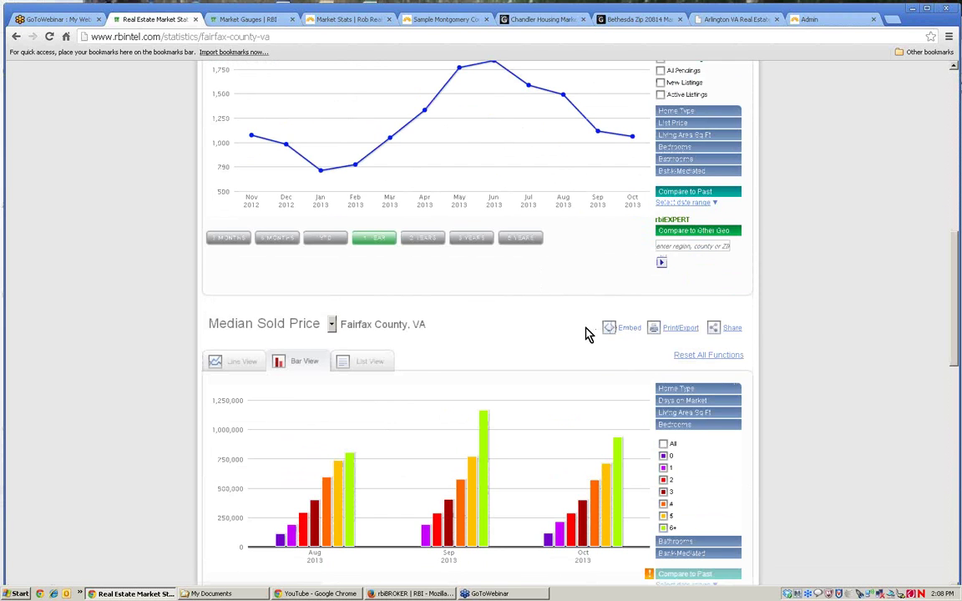
{"action": "scroll", "coordinate": [585, 334], "scroll_direction": "down", "scroll_amount": 3}
{"action": "scroll", "coordinate": [584, 334], "scroll_direction": "down", "scroll_amount": 4}
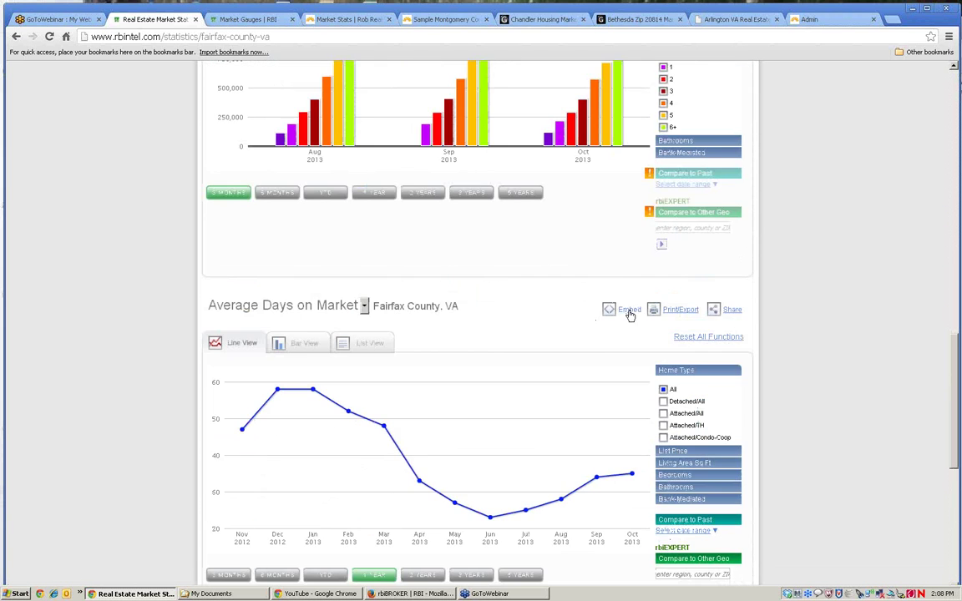
{"action": "scroll", "coordinate": [631, 308], "scroll_direction": "up", "scroll_amount": 4}
{"action": "left_click", "coordinate": [629, 155]}
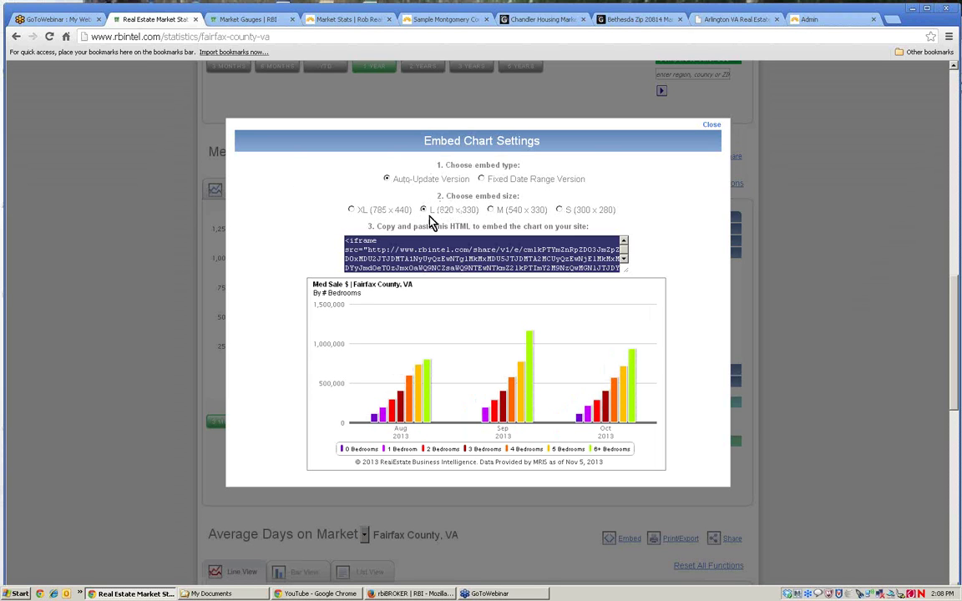
{"action": "left_click", "coordinate": [711, 125]}
- Switch to the Sample Montgomery County page, hide ZIP 20855 in the Med Sale $ chart, and show it again
{"action": "left_click", "coordinate": [440, 25]}
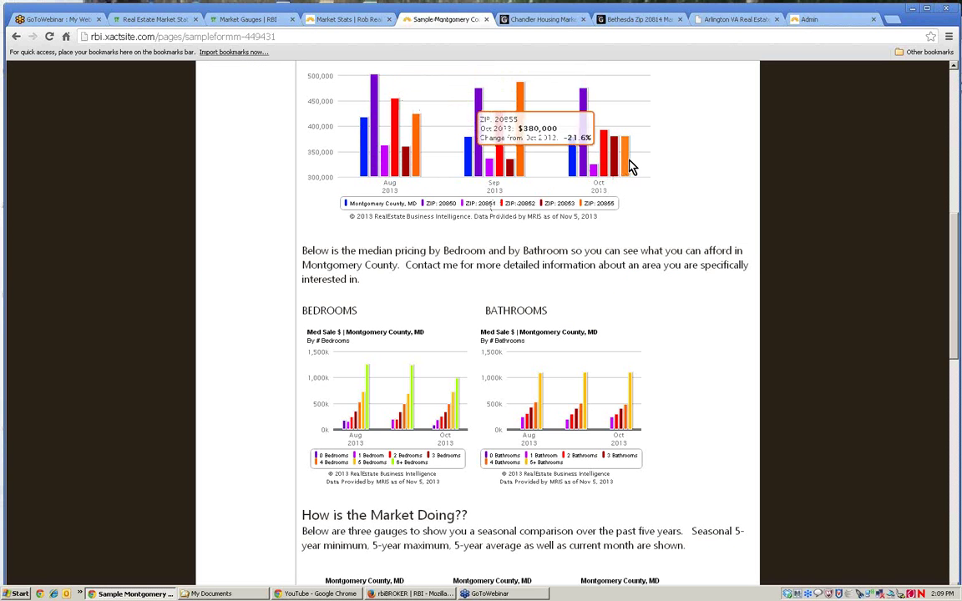
{"action": "left_click", "coordinate": [594, 206]}
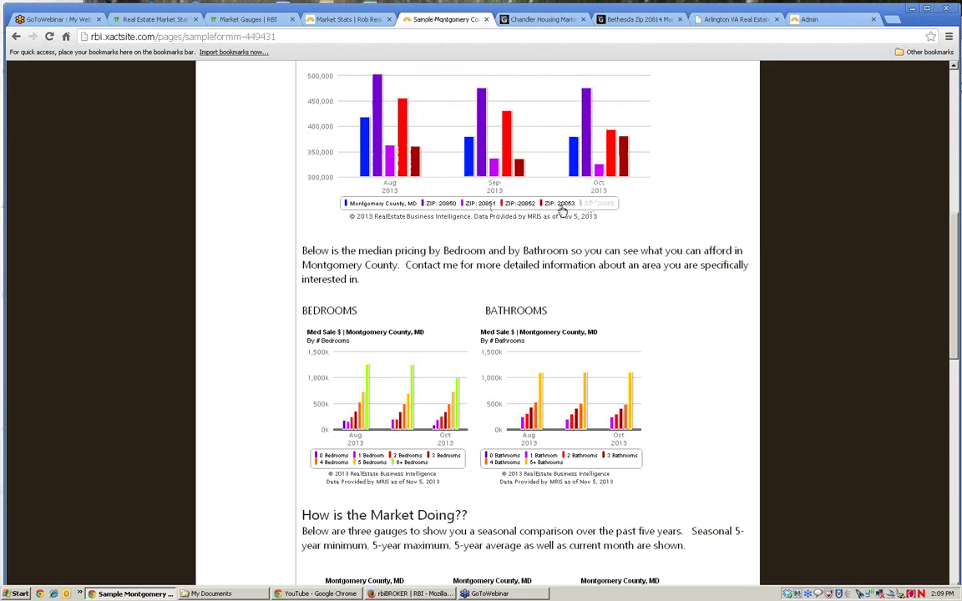
{"action": "left_click", "coordinate": [595, 207]}
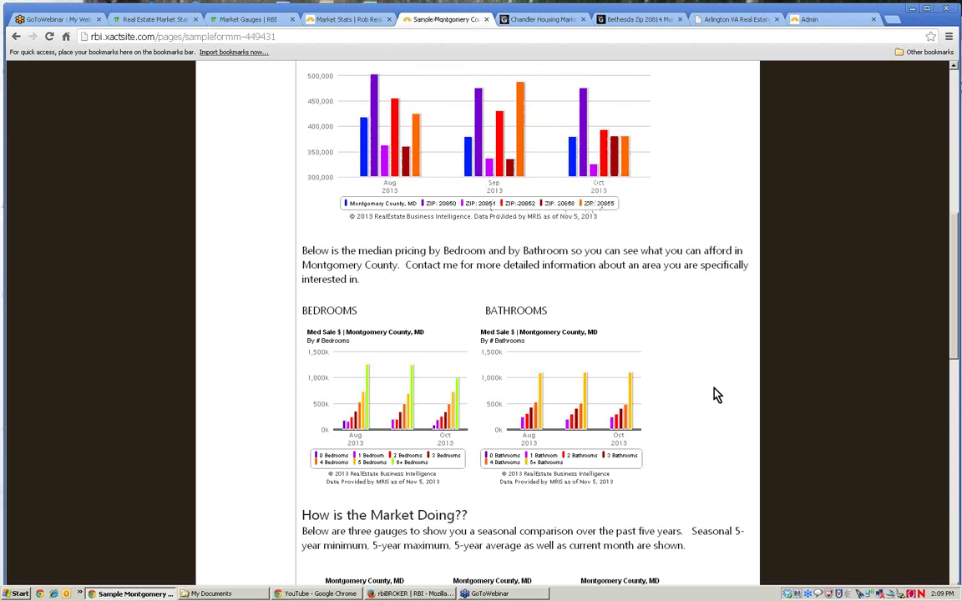
- Hide the 6+, 5 and 4 Bedrooms series in the Montgomery County BEDROOMS chart
{"action": "mouse_move", "coordinate": [381, 410]}
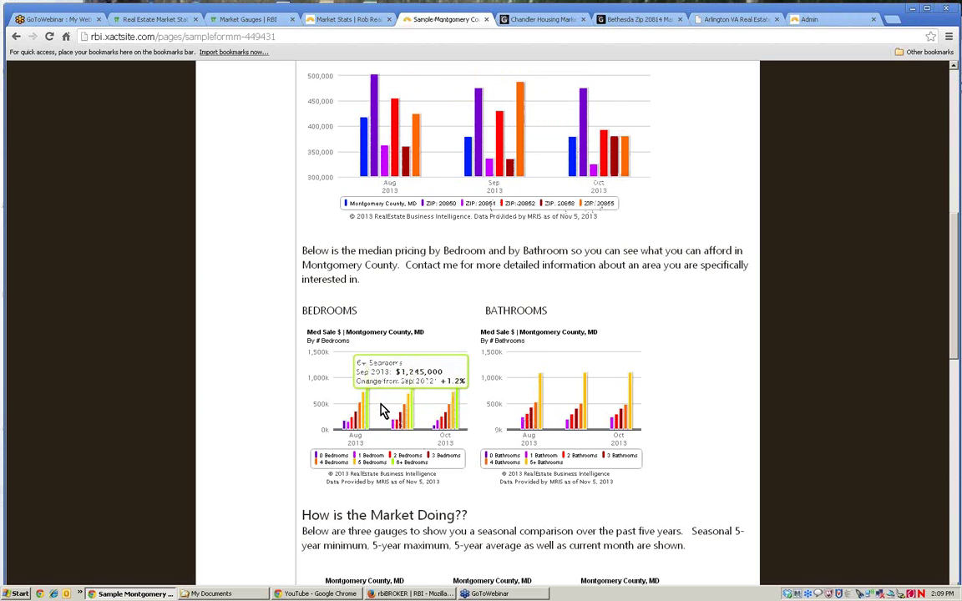
{"action": "left_click", "coordinate": [409, 462]}
{"action": "left_click", "coordinate": [374, 461]}
{"action": "left_click", "coordinate": [334, 462]}
{"action": "mouse_move", "coordinate": [361, 428]}
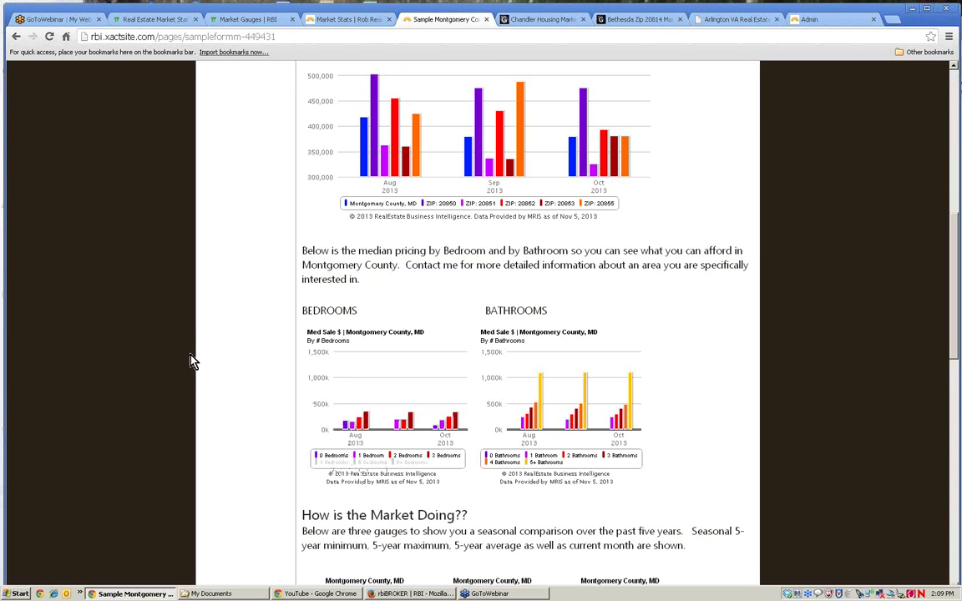
{"action": "scroll", "coordinate": [193, 354], "scroll_direction": "up", "scroll_amount": 5}
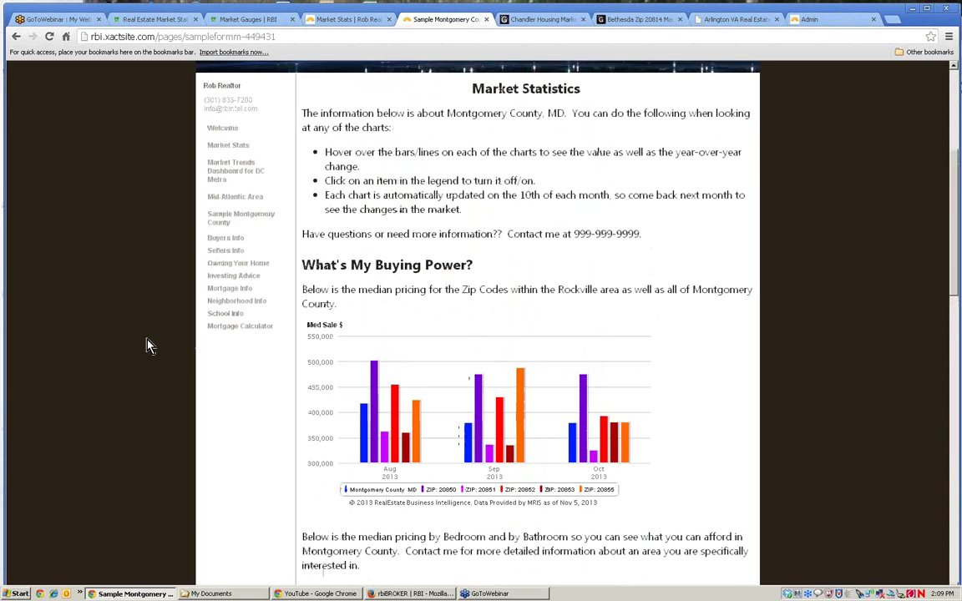
{"action": "scroll", "coordinate": [146, 345], "scroll_direction": "up", "scroll_amount": 2}
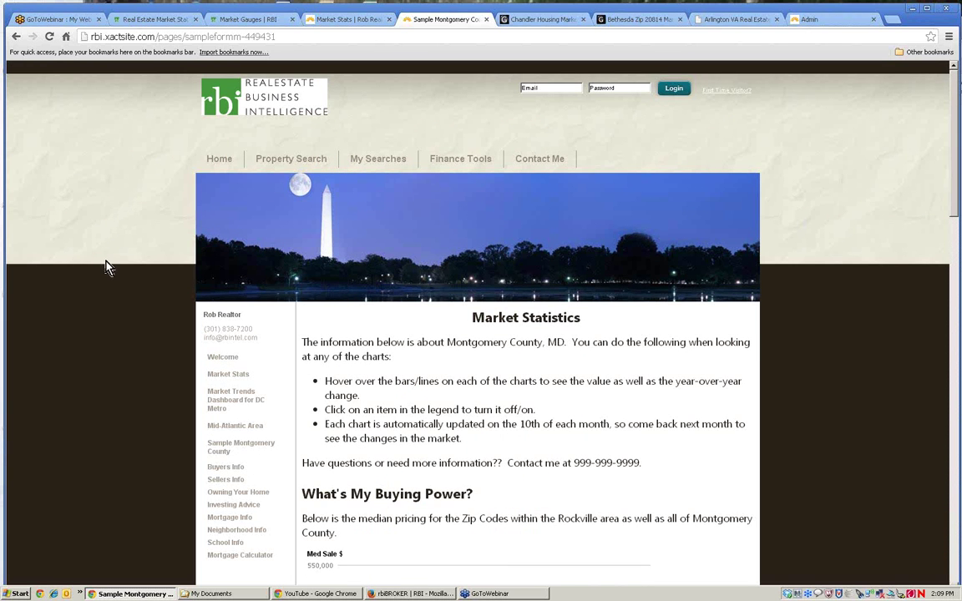
{"action": "scroll", "coordinate": [106, 269], "scroll_direction": "down", "scroll_amount": 3}
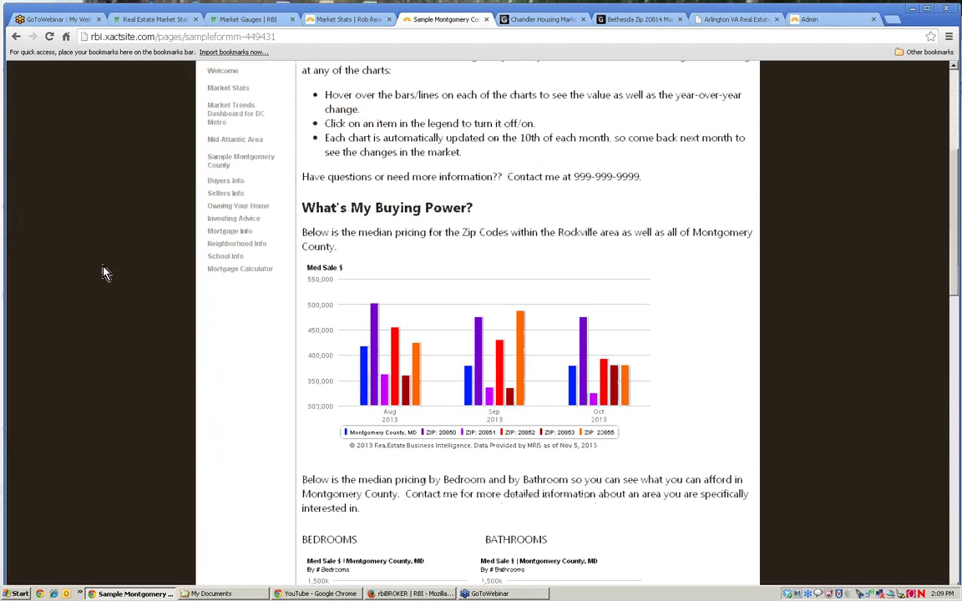